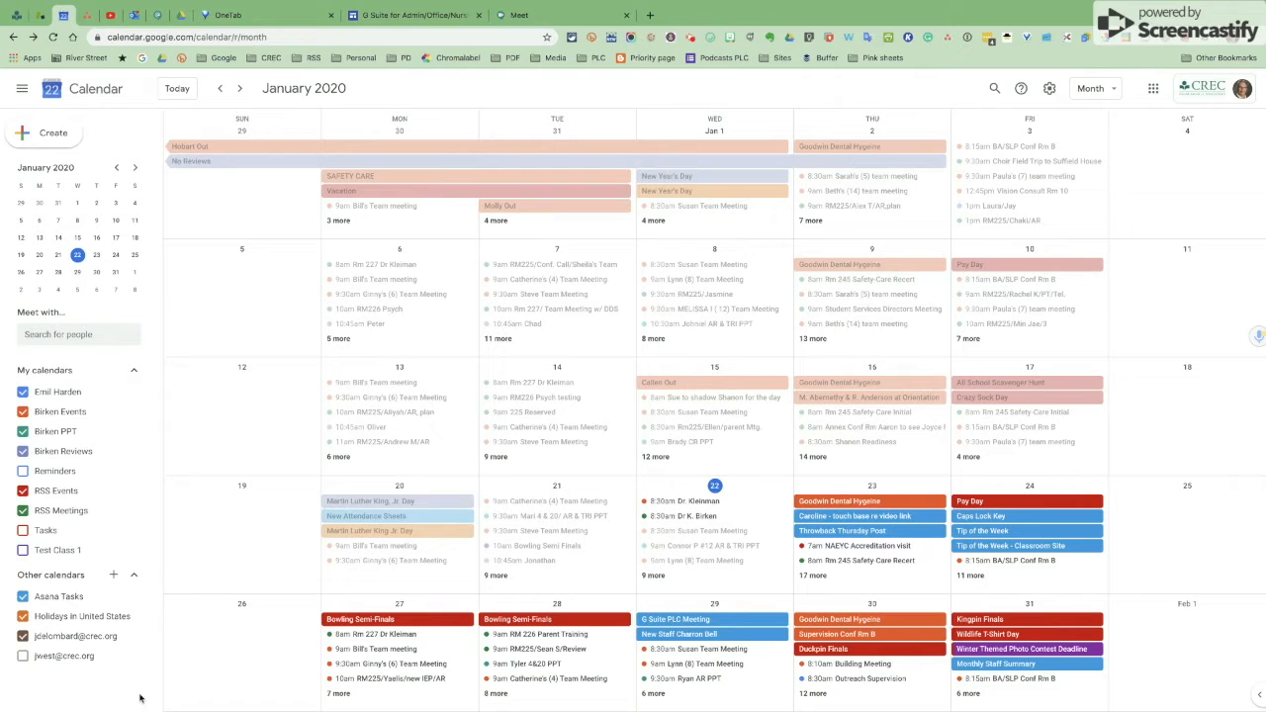
- Create an event on January 22, 2020 with full editing options and title it "Rm245/Test Meeting"
{"action": "left_click", "coordinate": [752, 490]}
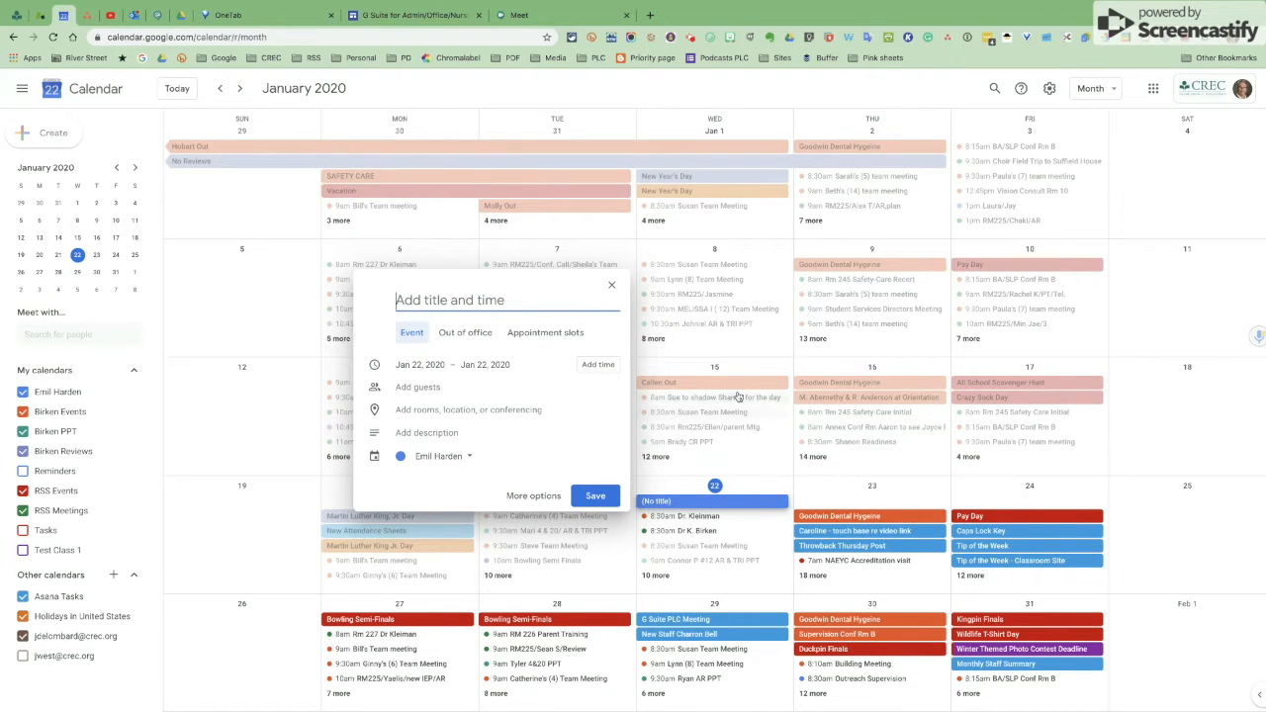
{"action": "left_click", "coordinate": [532, 498]}
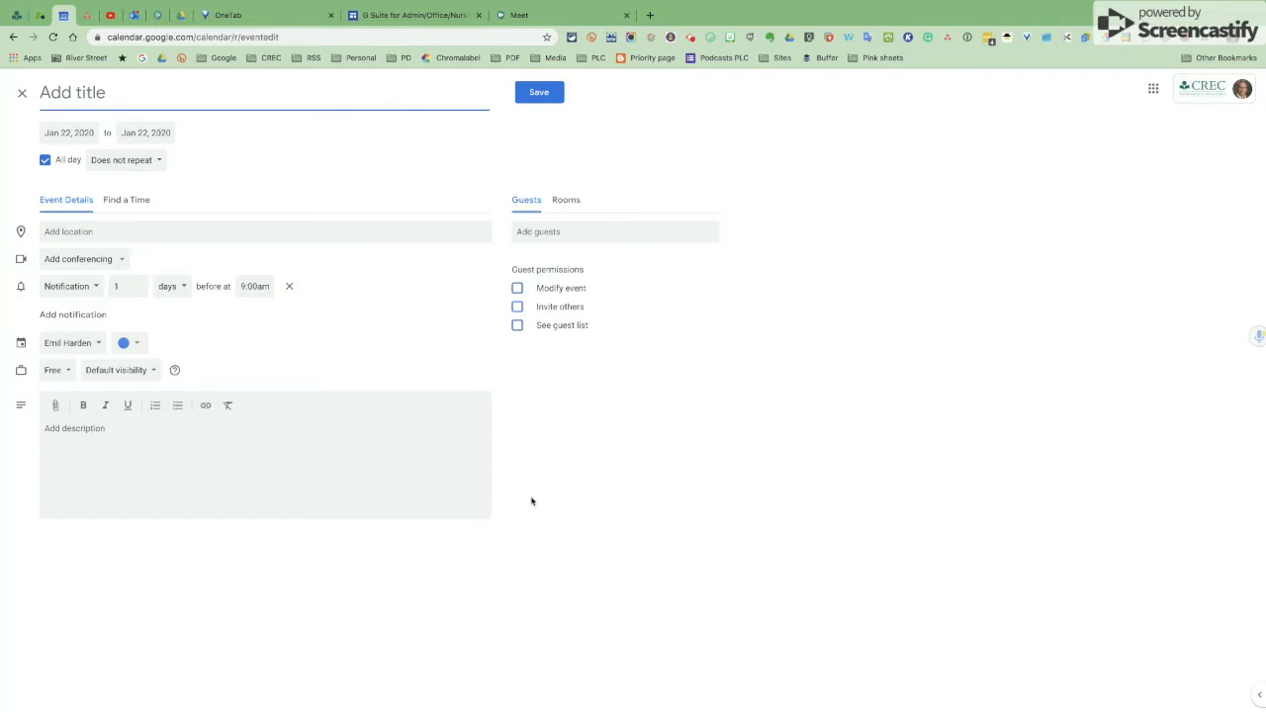
{"action": "type", "text": "Rm245/Tes"}
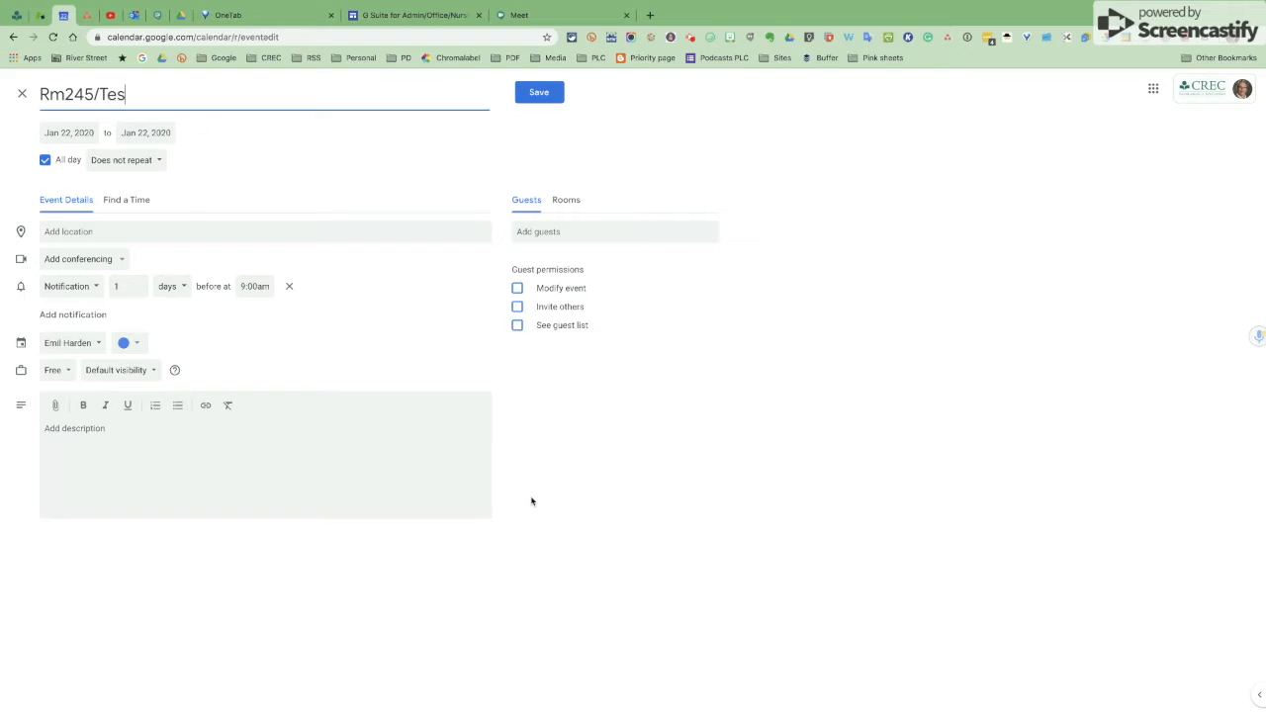
{"action": "type", "text": "t Meeting"}
- Make the event a timed one instead of all-day, running from 1:00pm to 2:00pm
{"action": "left_click", "coordinate": [45, 160]}
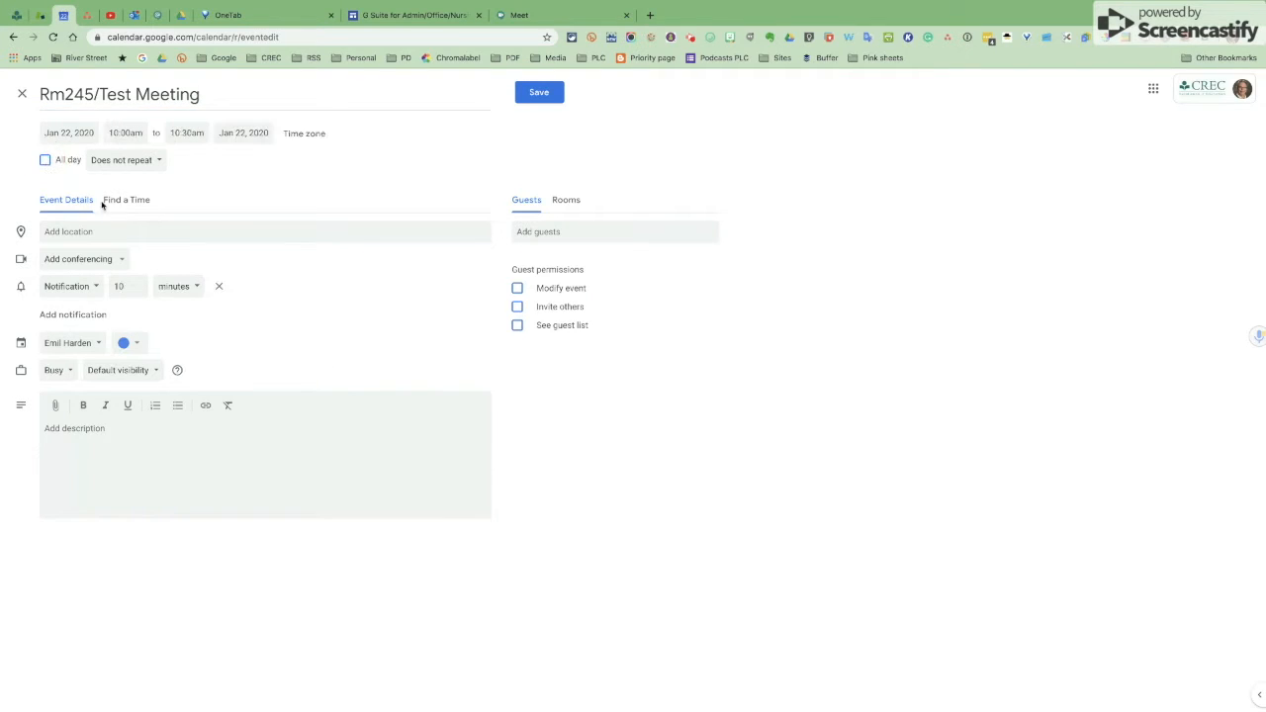
{"action": "left_click", "coordinate": [128, 133]}
{"action": "scroll", "coordinate": [159, 212], "scroll_direction": "down", "scroll_amount": 3}
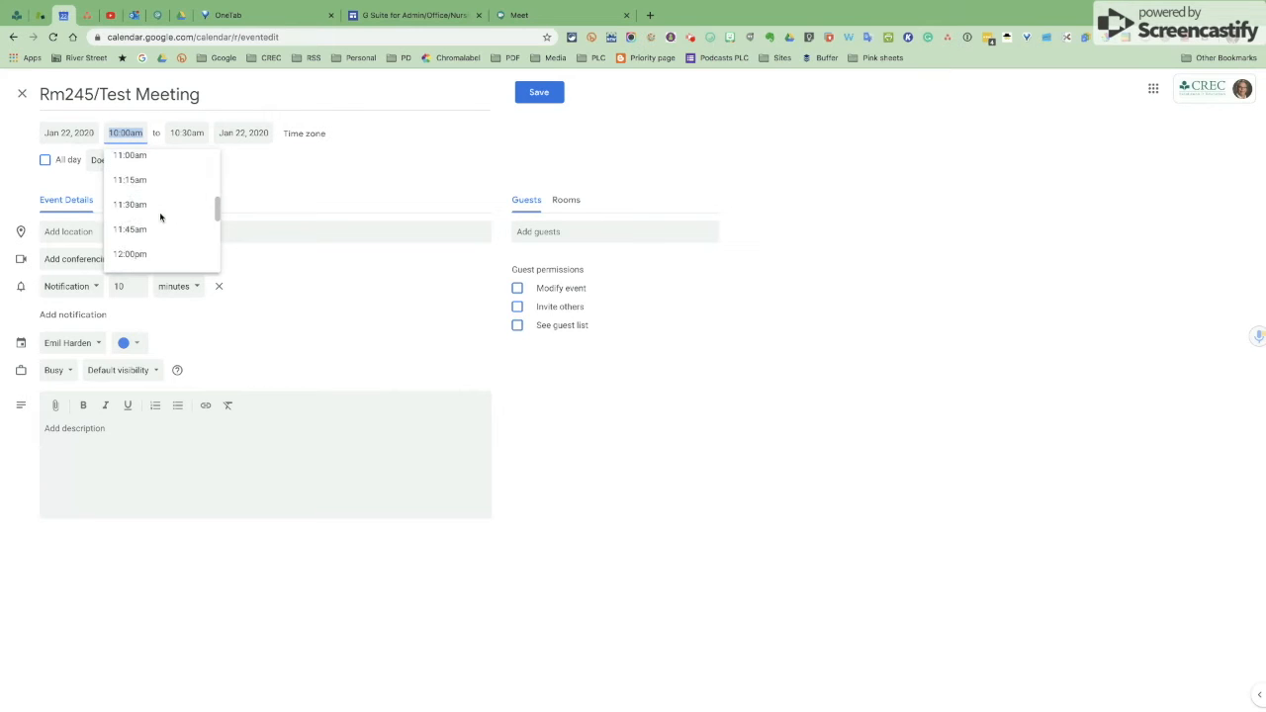
{"action": "left_click", "coordinate": [141, 232]}
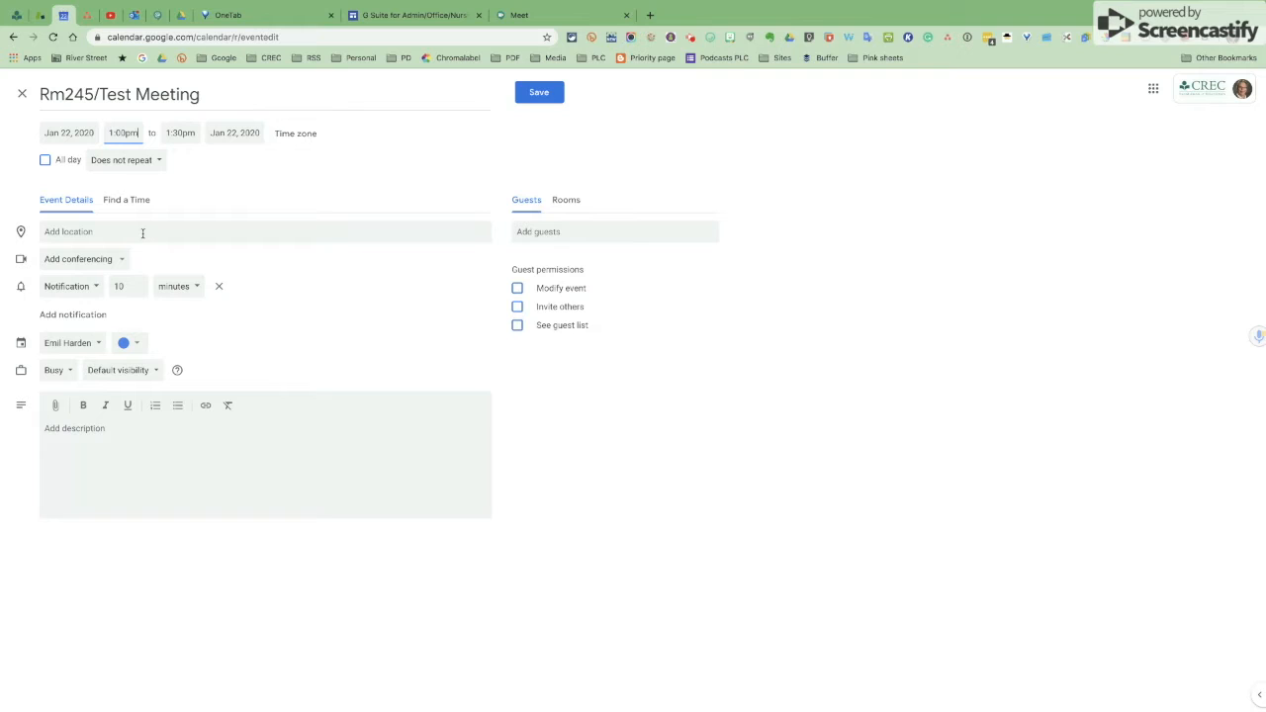
{"action": "left_click", "coordinate": [181, 132]}
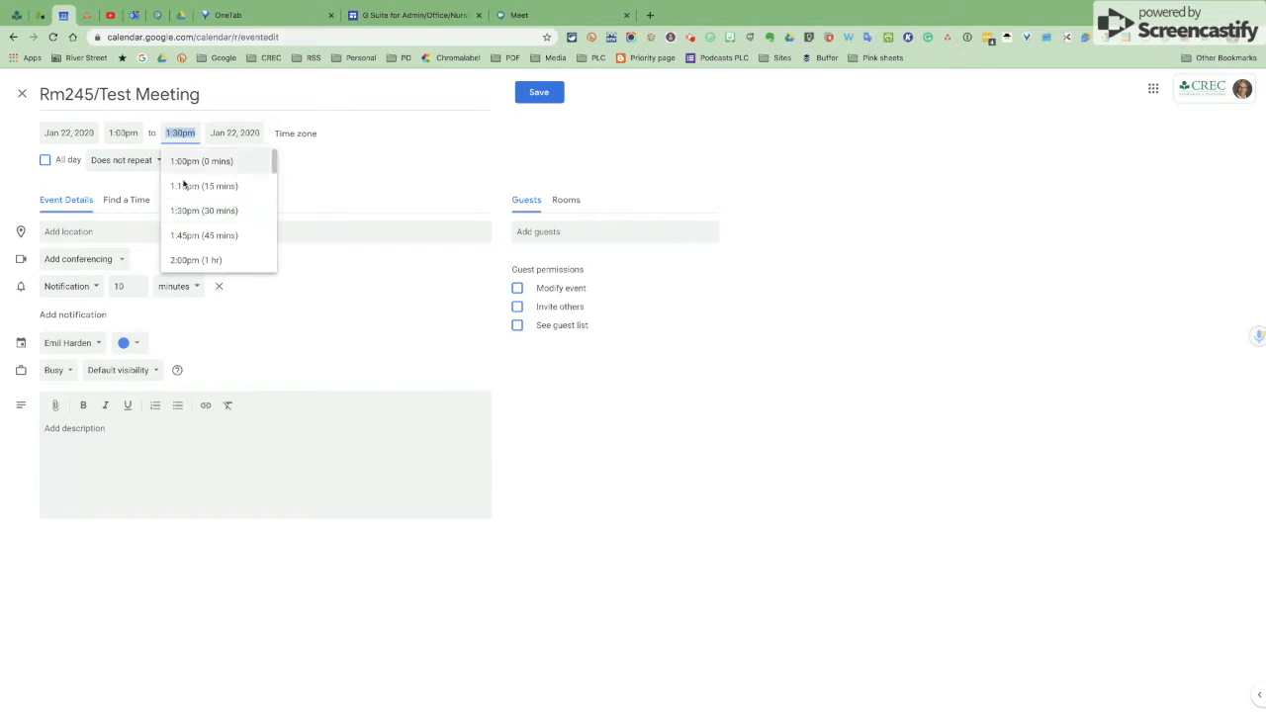
{"action": "left_click", "coordinate": [194, 260]}
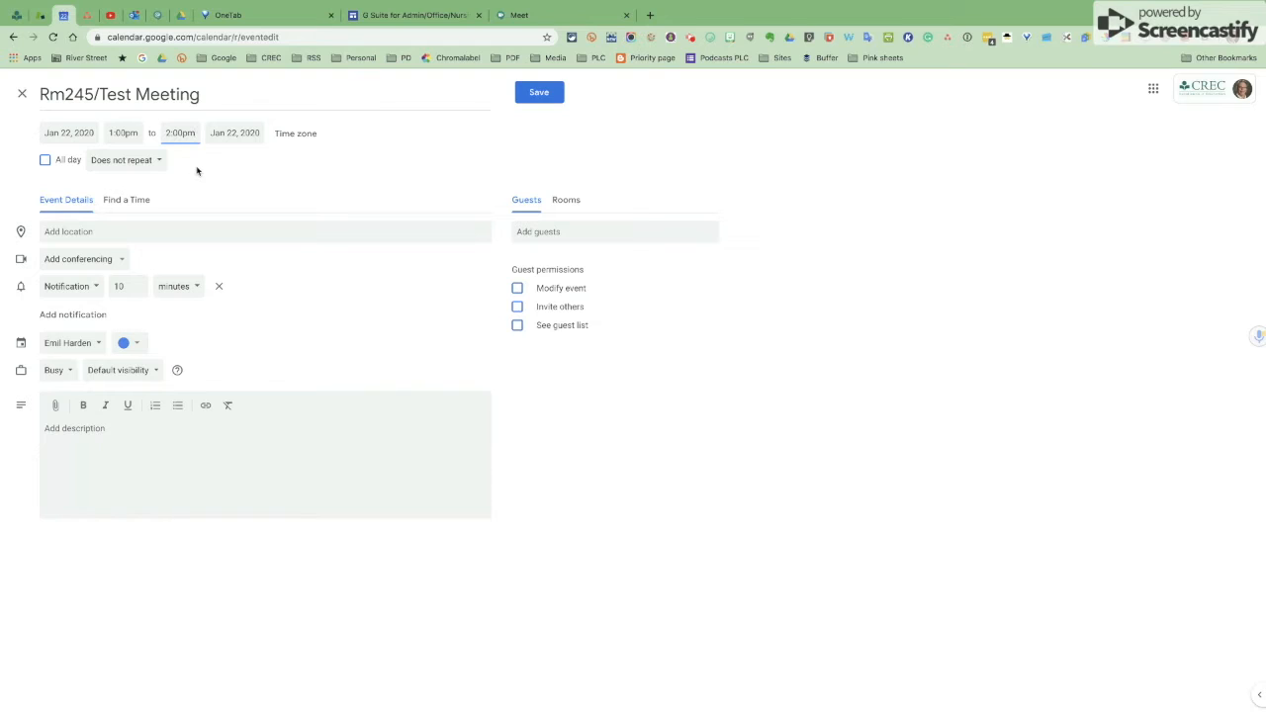
- Add Hangouts Meet conferencing to the event
{"action": "left_click", "coordinate": [99, 232]}
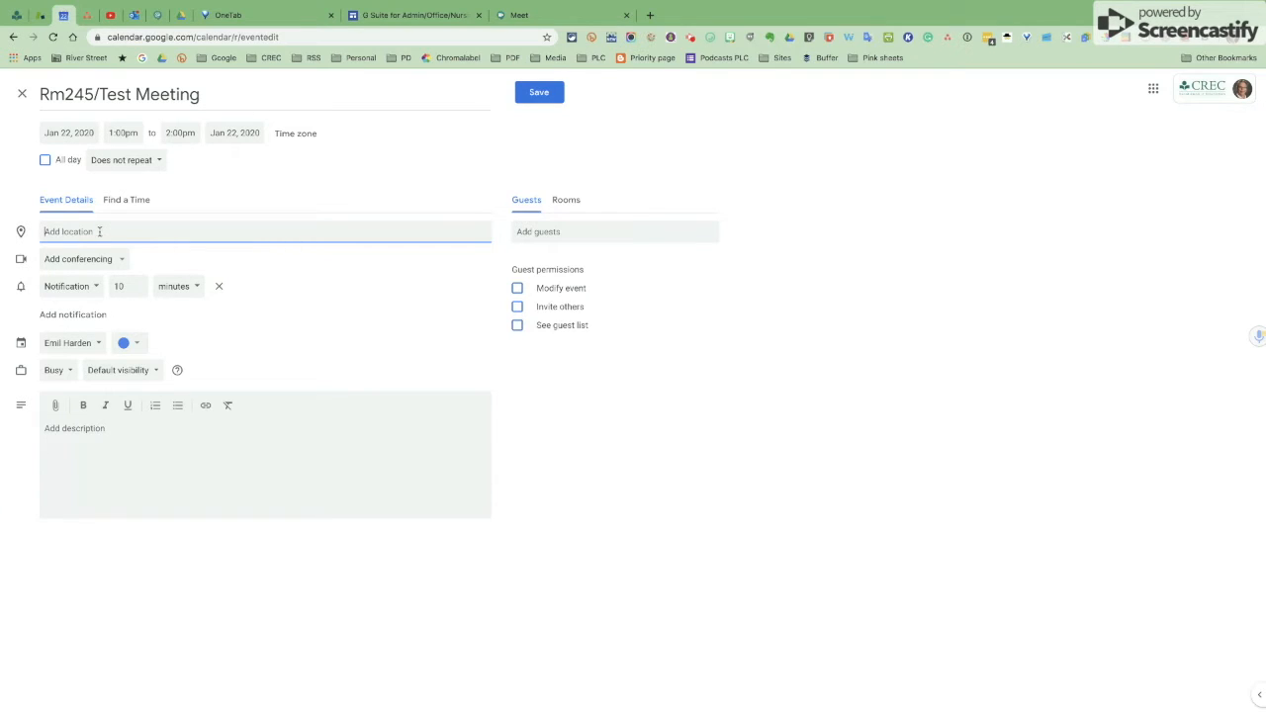
{"action": "left_click", "coordinate": [119, 258]}
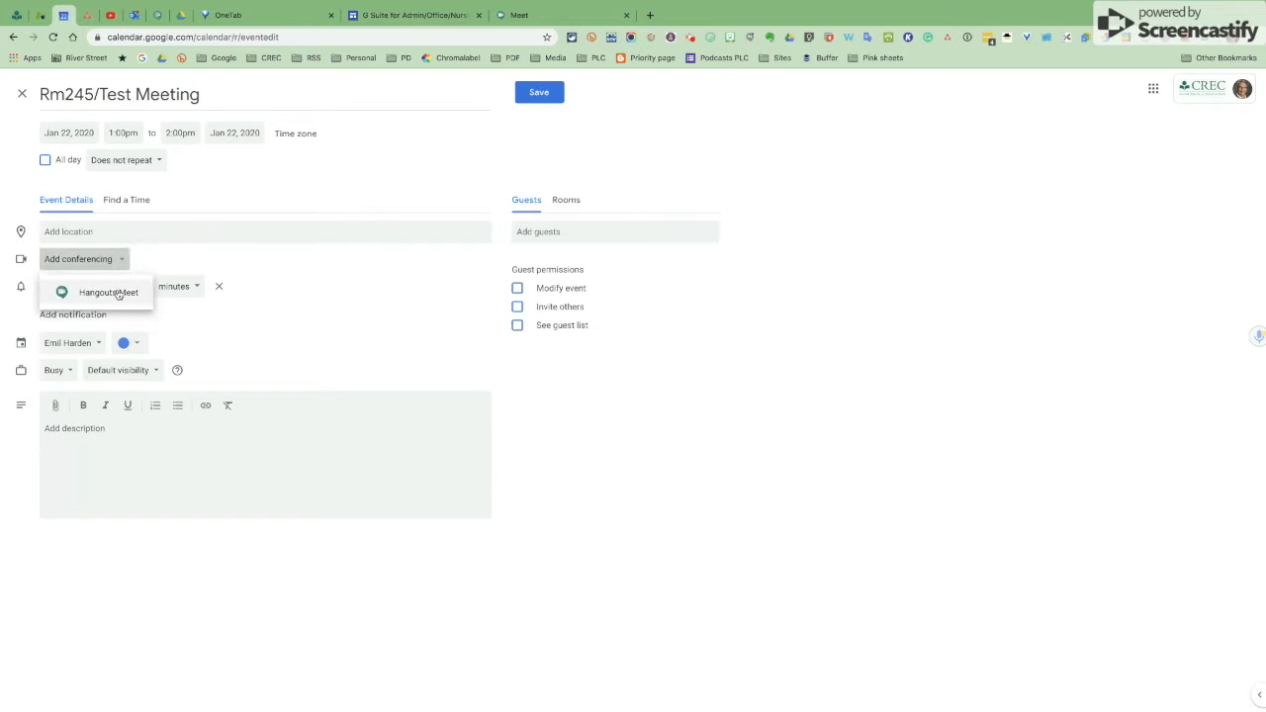
{"action": "left_click", "coordinate": [118, 293]}
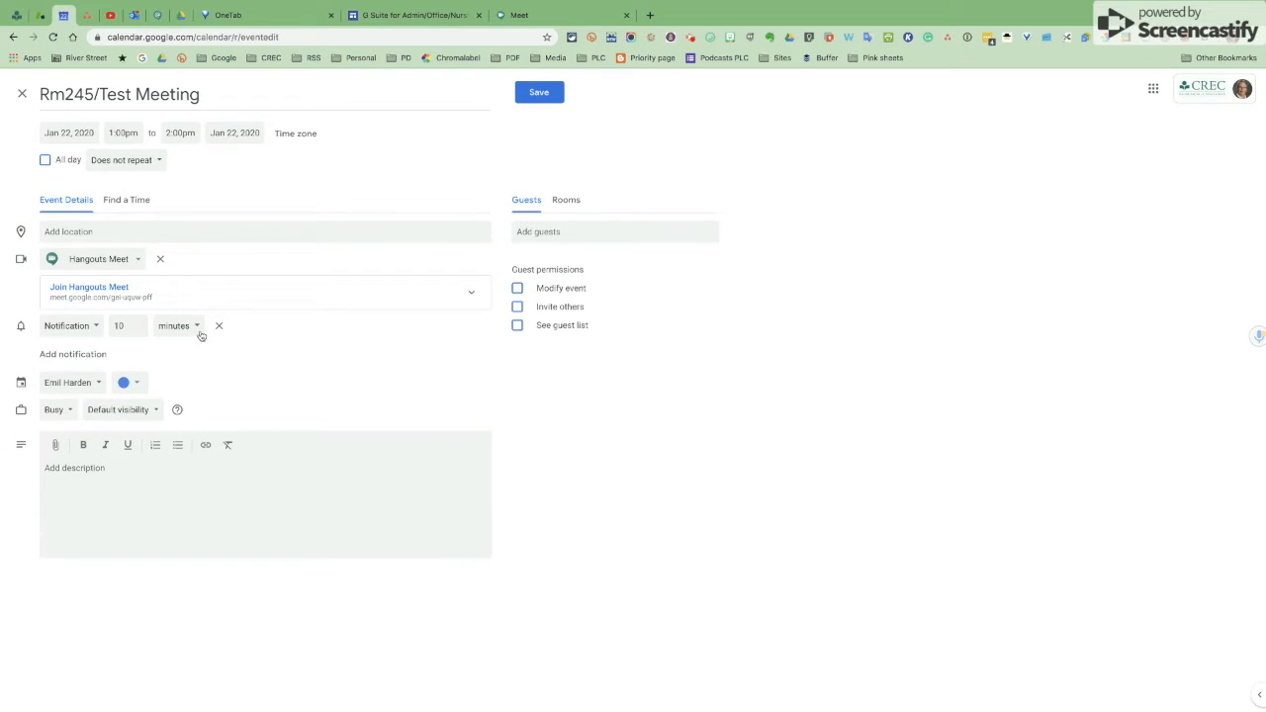
- Switch the event reminder to Email and choose the owner's personal calendar for the event
{"action": "left_click", "coordinate": [94, 327]}
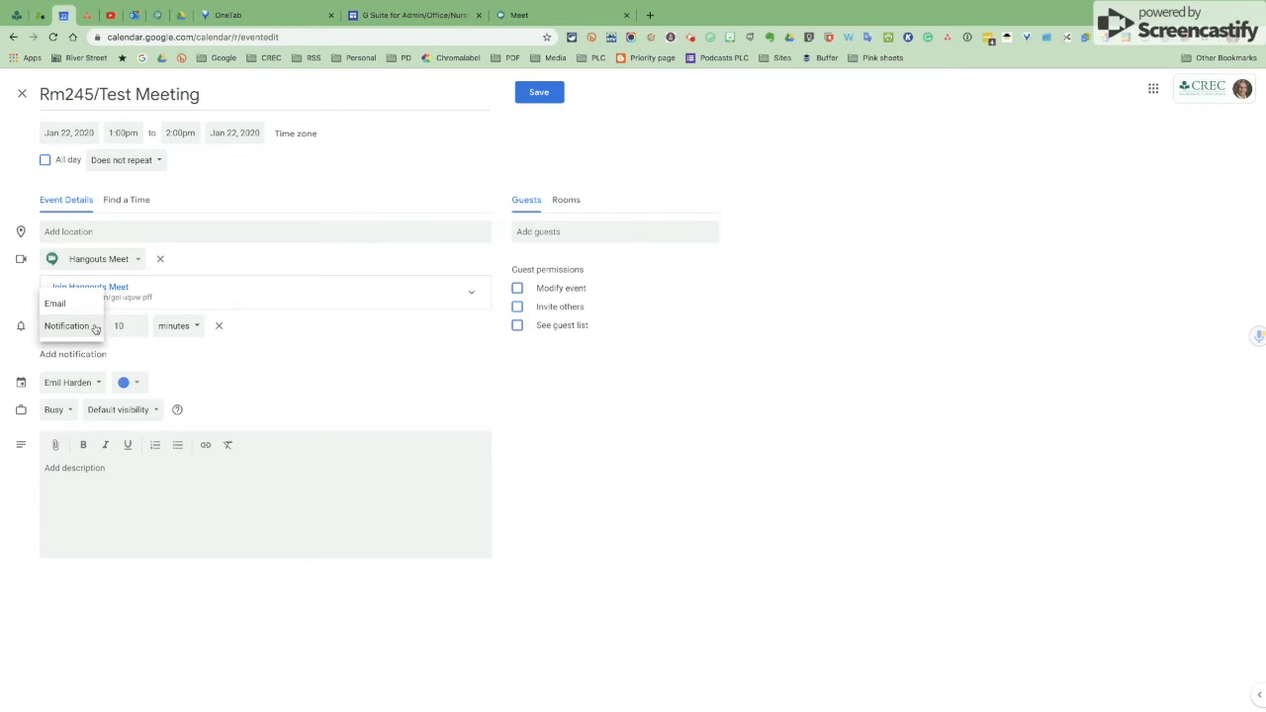
{"action": "left_click", "coordinate": [79, 303]}
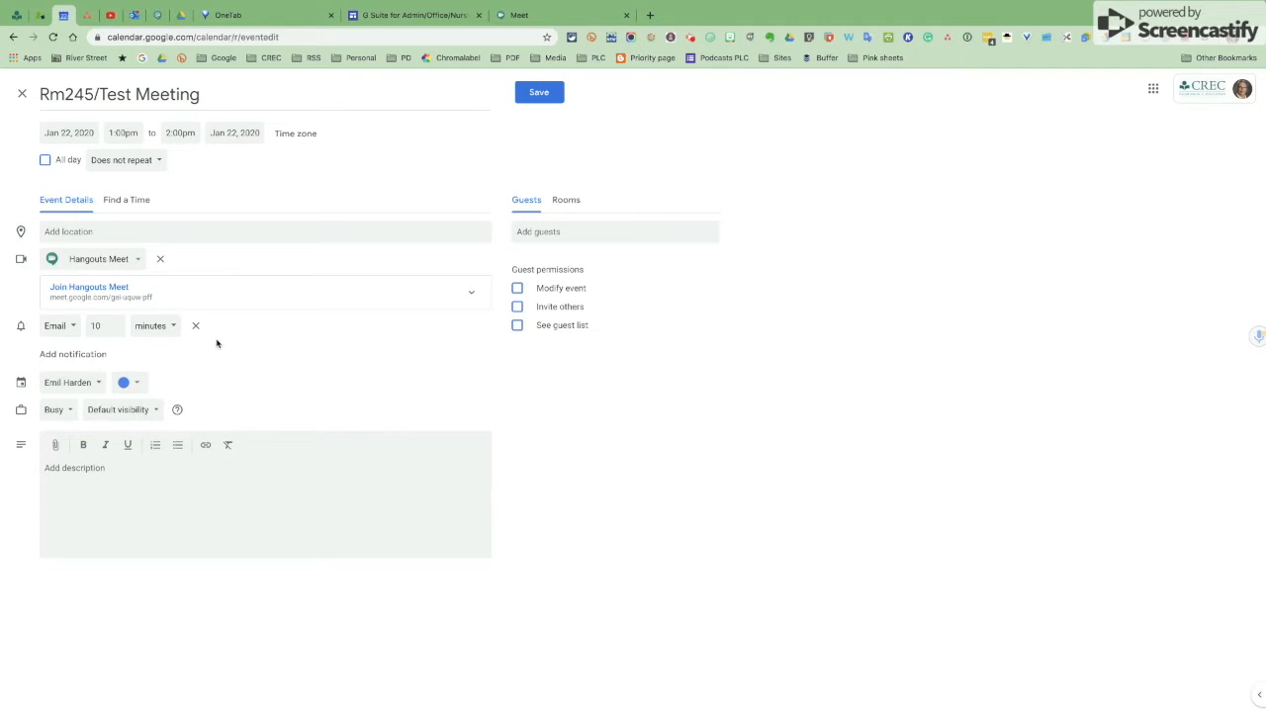
{"action": "left_click", "coordinate": [99, 384]}
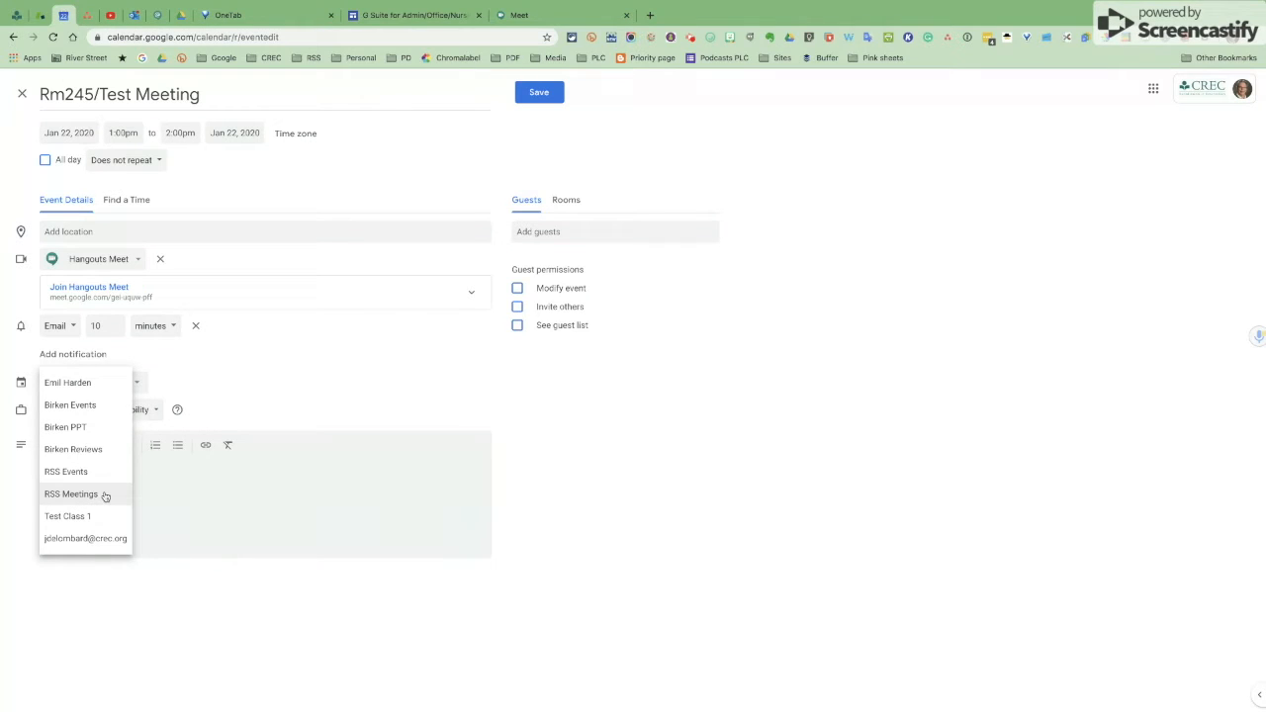
{"action": "left_click", "coordinate": [76, 383]}
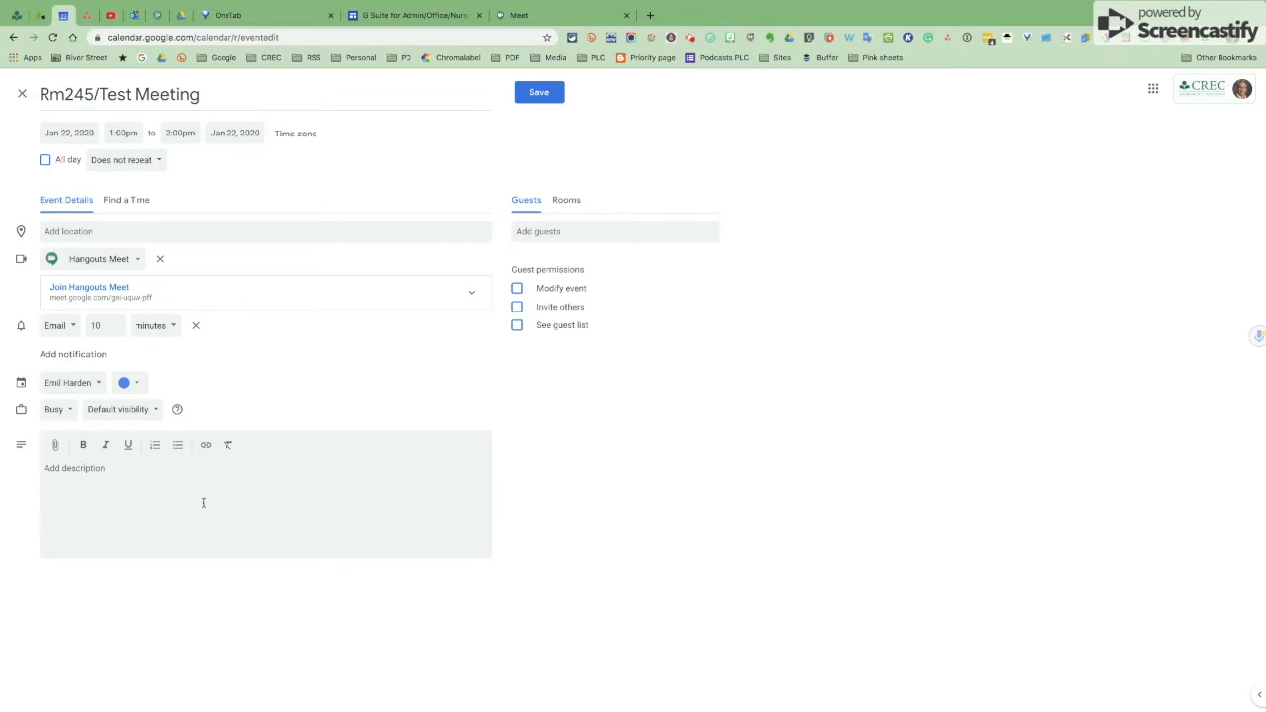
- Enter the event description "Today we will discuss the new attendance forms."
{"action": "left_click", "coordinate": [154, 480]}
{"action": "type", "text": "Tda"}
{"action": "key", "text": "BackSpace"}
{"action": "type", "text": "oday we will discuss the new attendacn"}
{"action": "key", "text": "BackSpace"}
{"action": "key", "text": "BackSpace"}
{"action": "type", "text": "nce forms"}
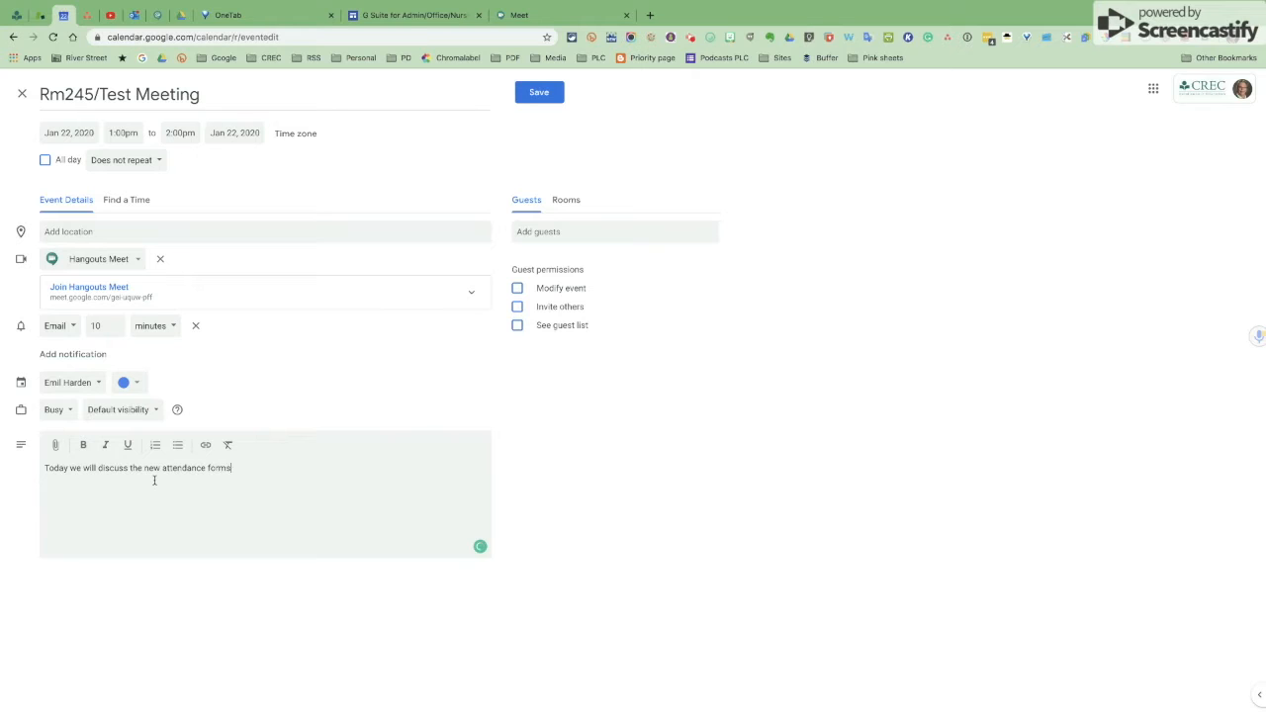
{"action": "type", "text": "."}
{"action": "left_click", "coordinate": [206, 448]}
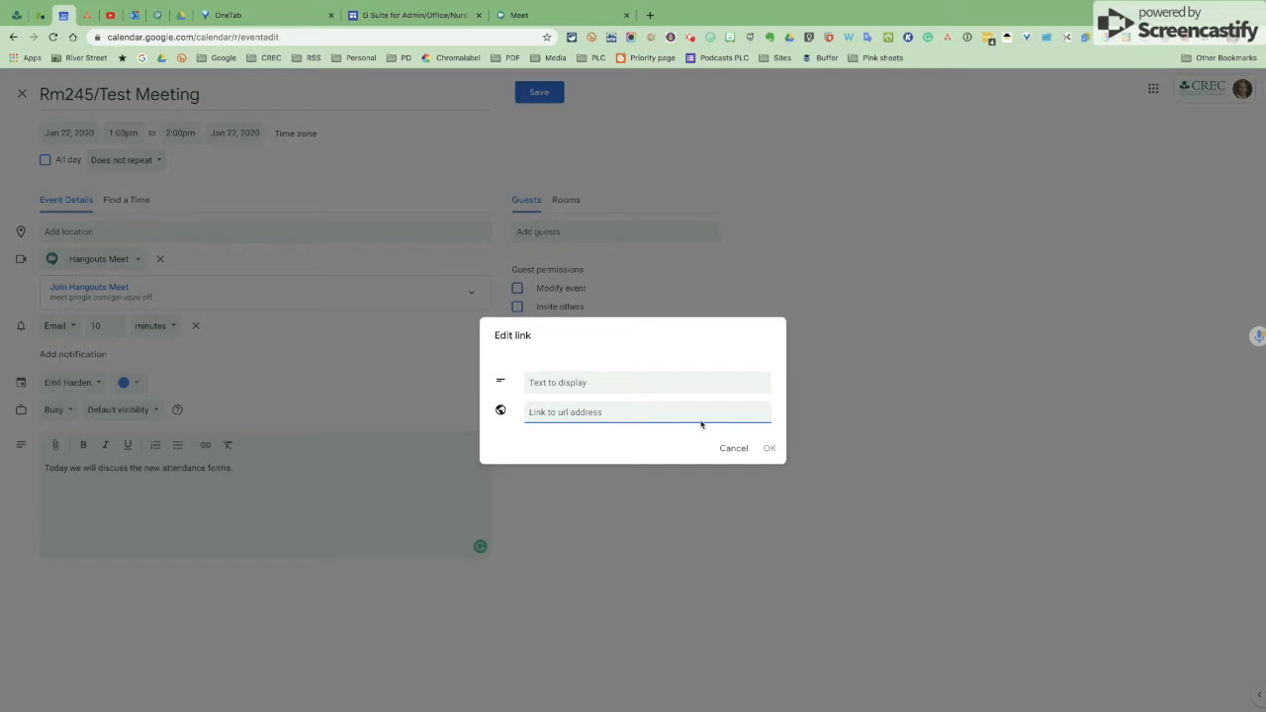
{"action": "left_click", "coordinate": [733, 448]}
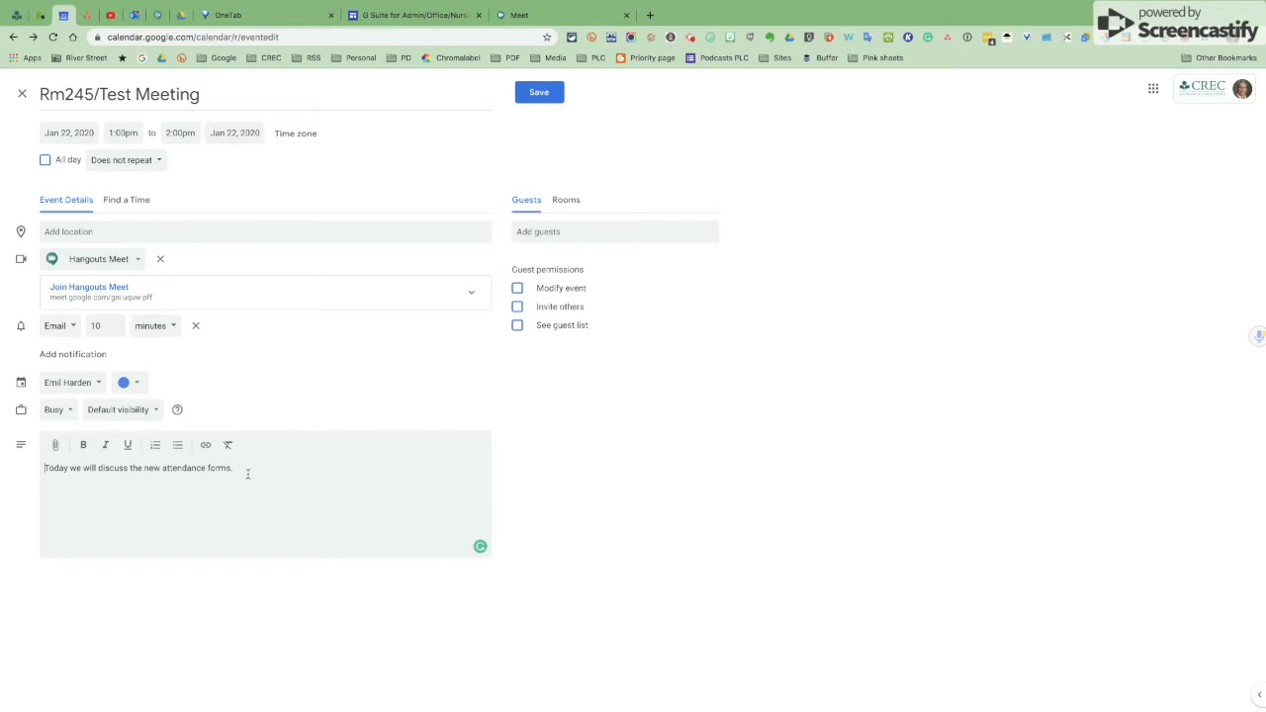
{"action": "left_click", "coordinate": [55, 446]}
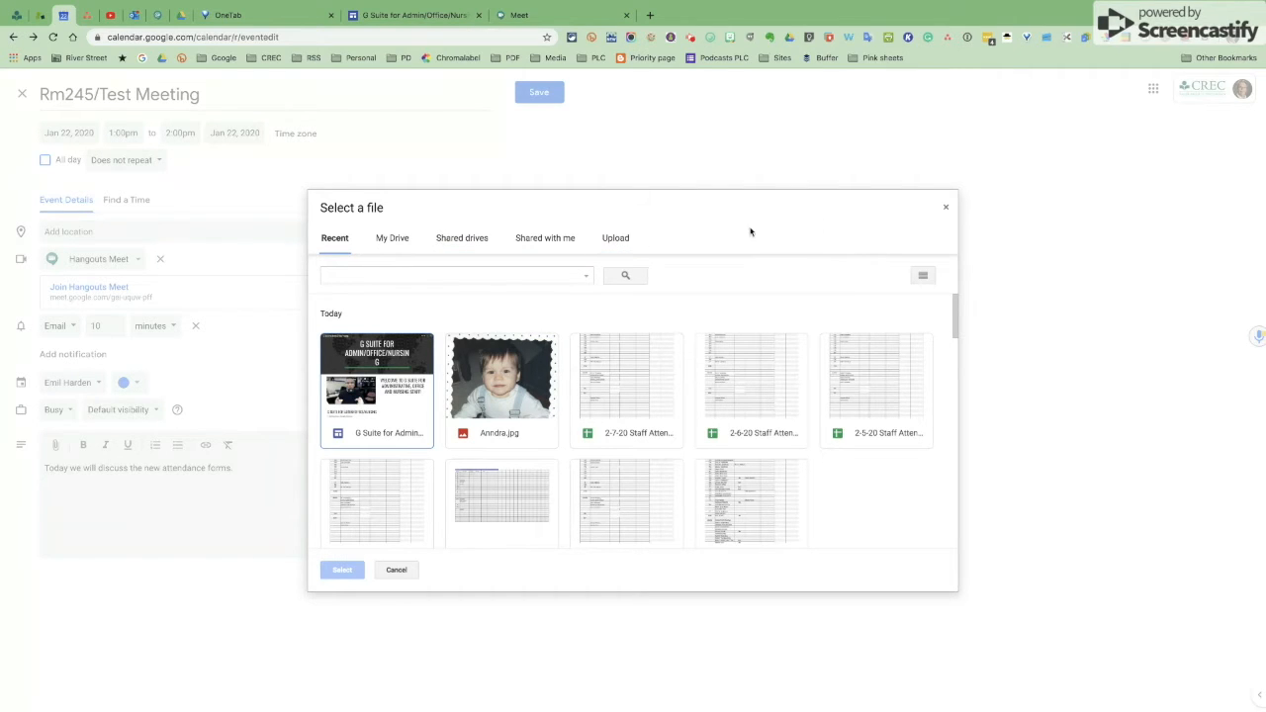
{"action": "left_click", "coordinate": [945, 207]}
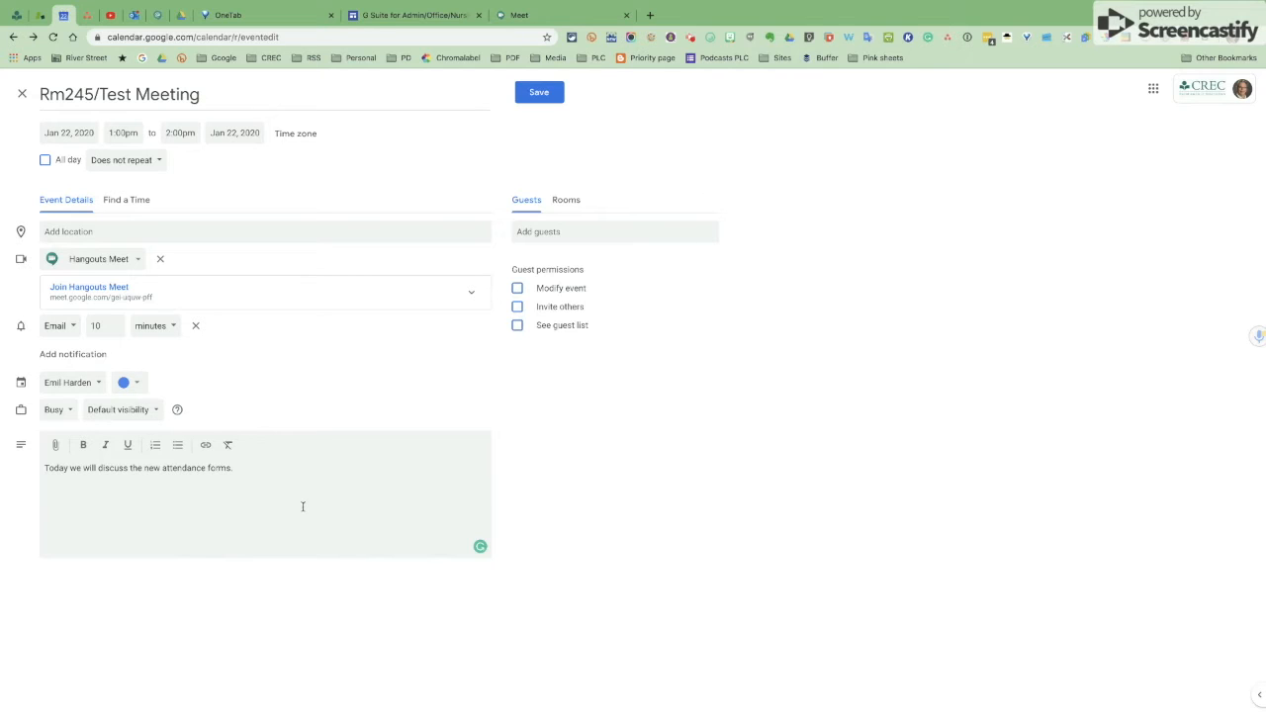
- Add two of the suggested contacts as guests to the event
{"action": "left_click", "coordinate": [556, 231]}
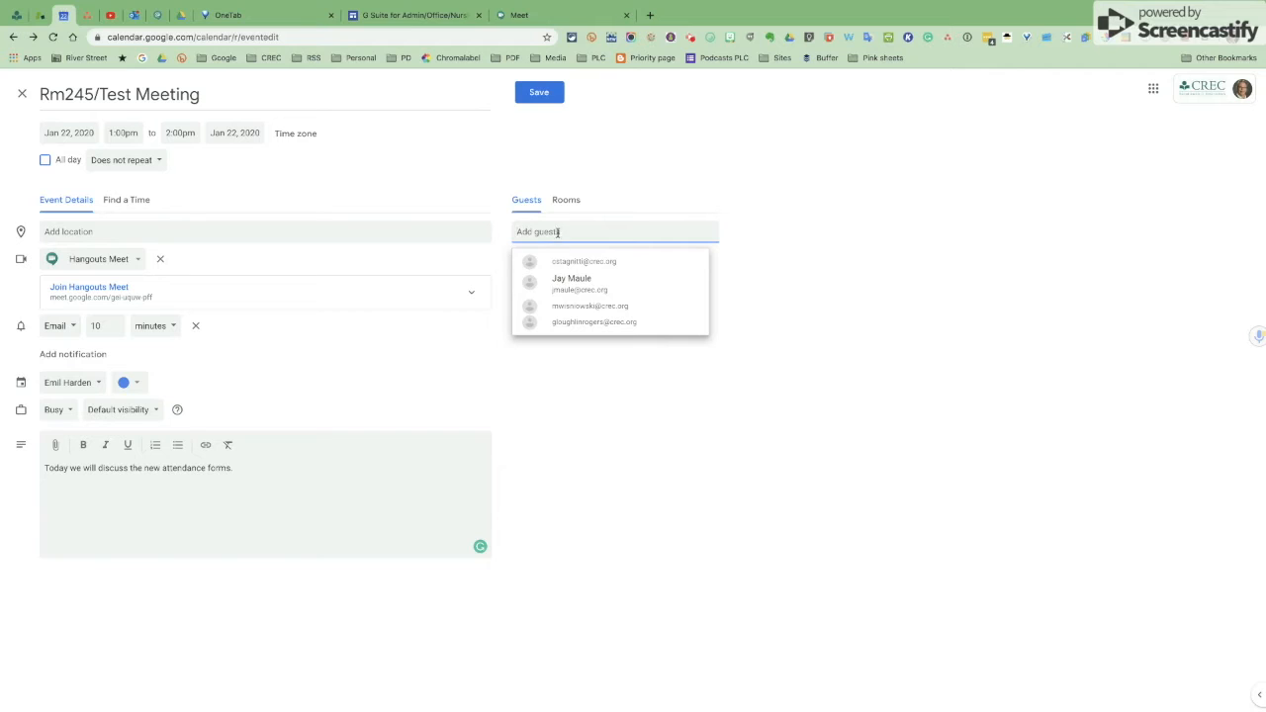
{"action": "left_click", "coordinate": [573, 281]}
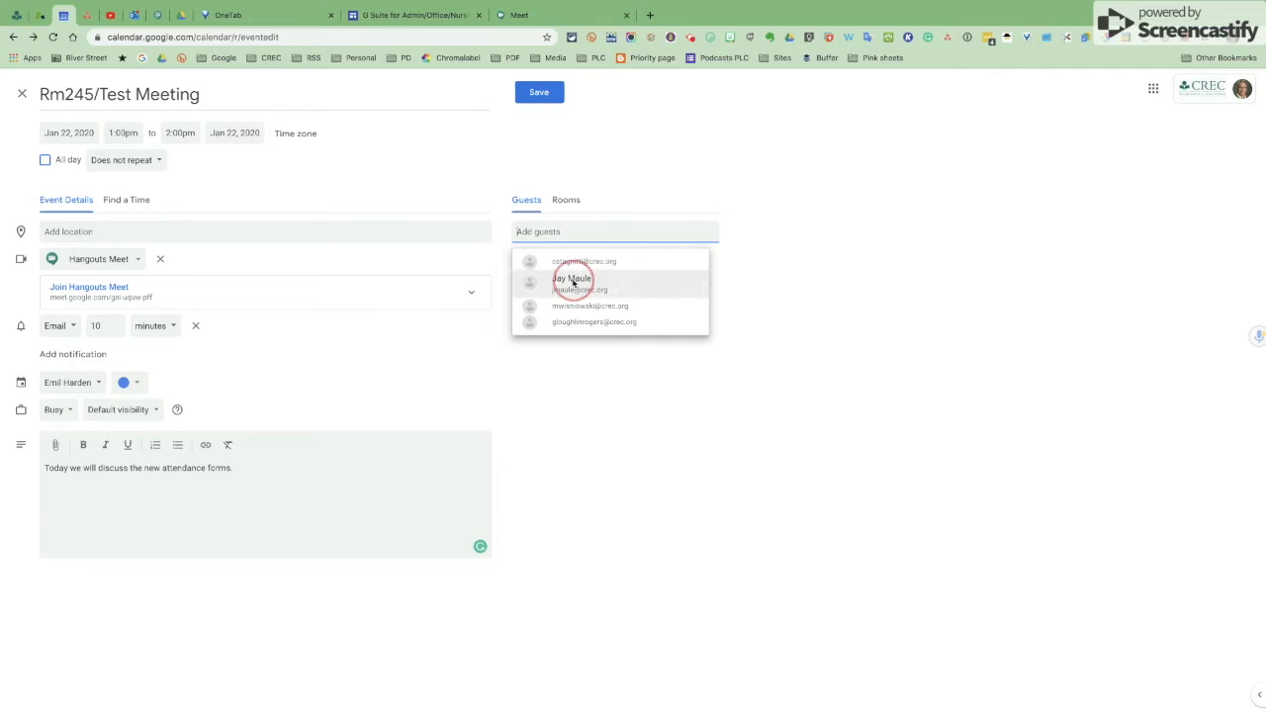
{"action": "left_click", "coordinate": [568, 232]}
{"action": "left_click", "coordinate": [579, 261]}
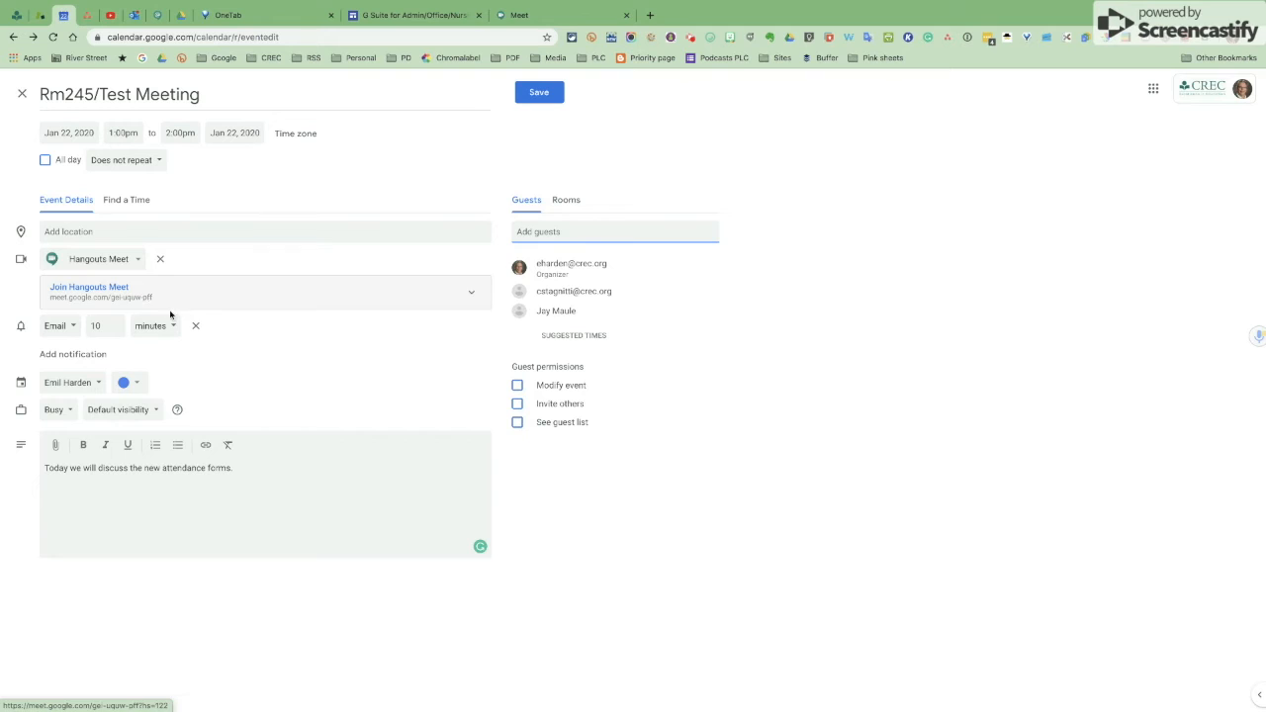
- Book Room 245 at River Street School from the available rooms for the event
{"action": "left_click", "coordinate": [568, 203]}
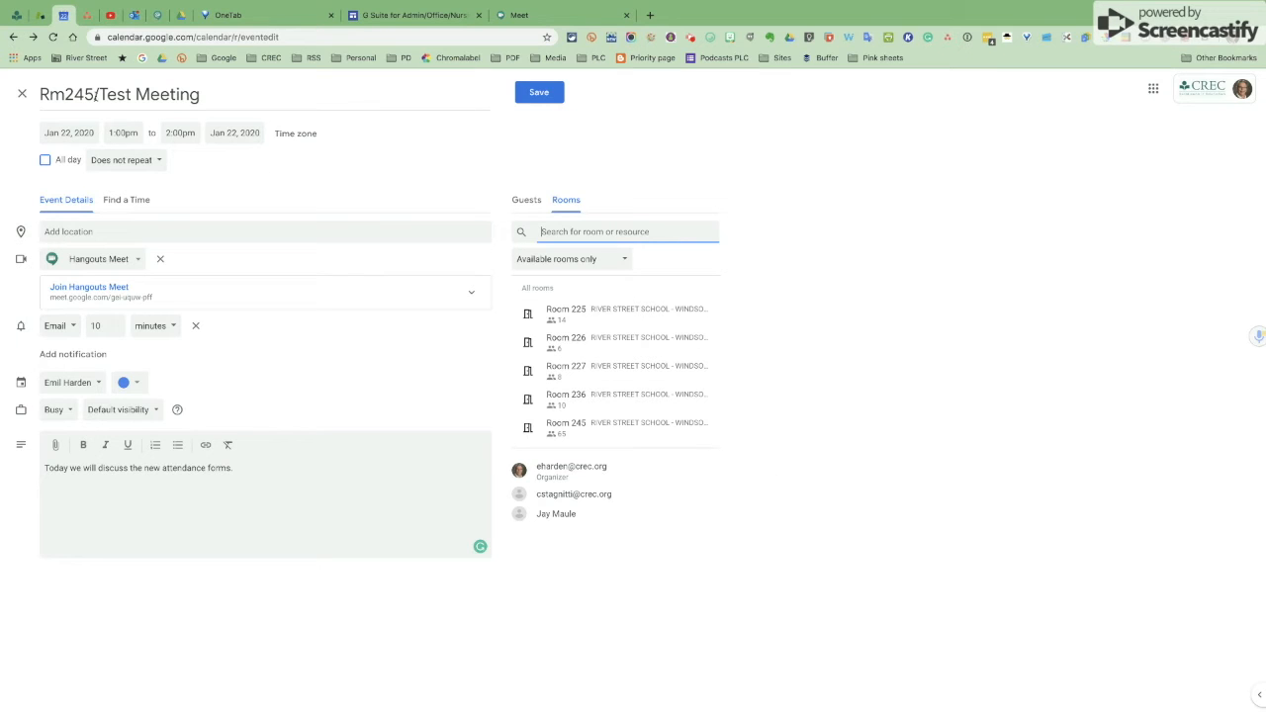
{"action": "mouse_move", "coordinate": [594, 428]}
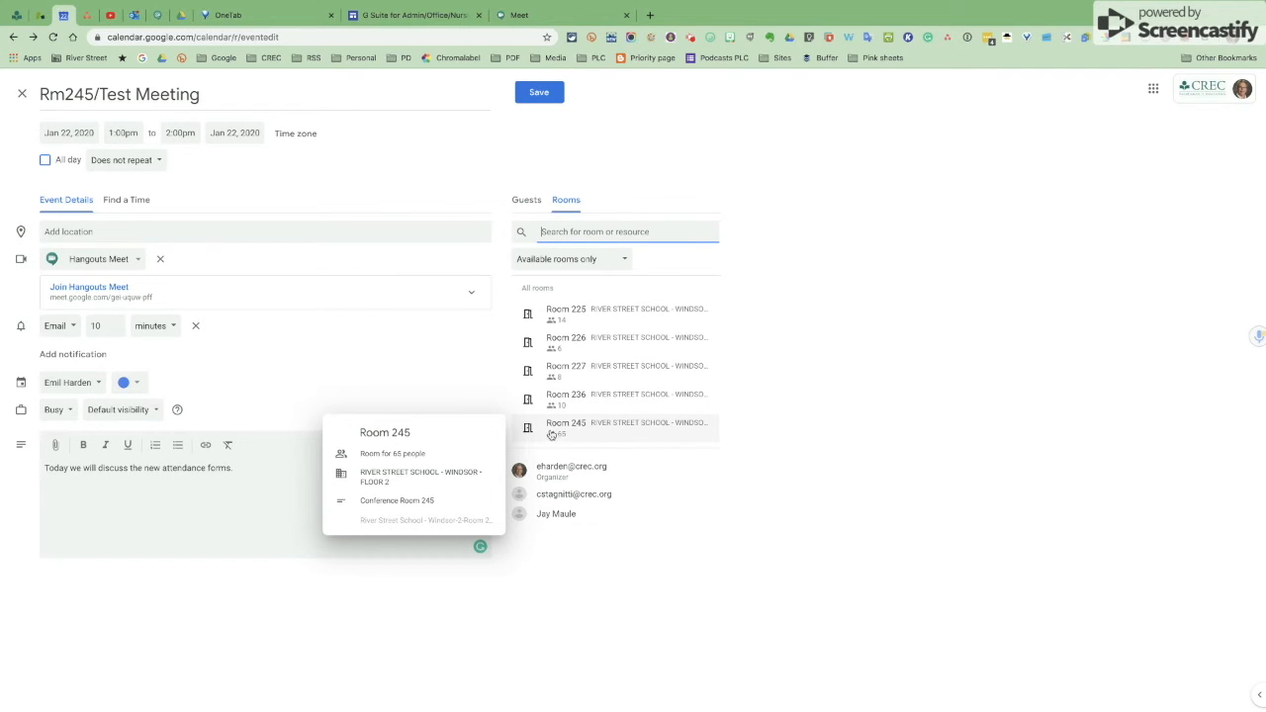
{"action": "mouse_move", "coordinate": [560, 375]}
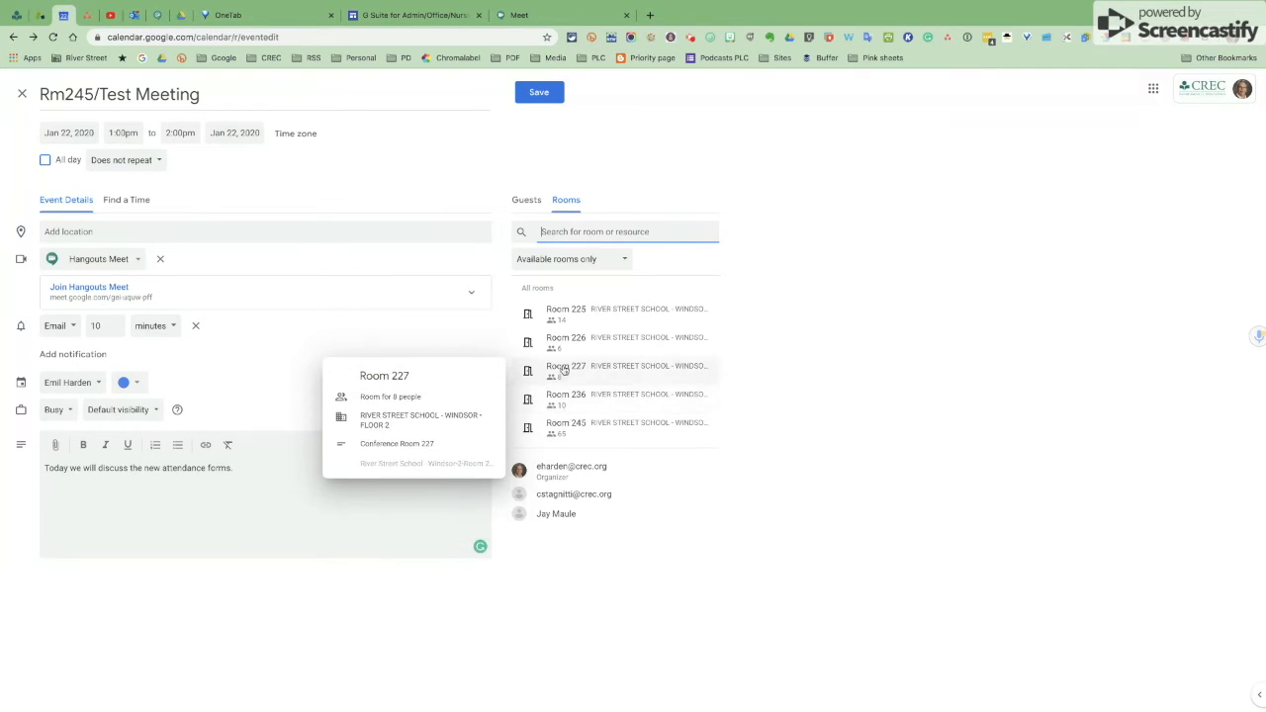
{"action": "left_click", "coordinate": [605, 429]}
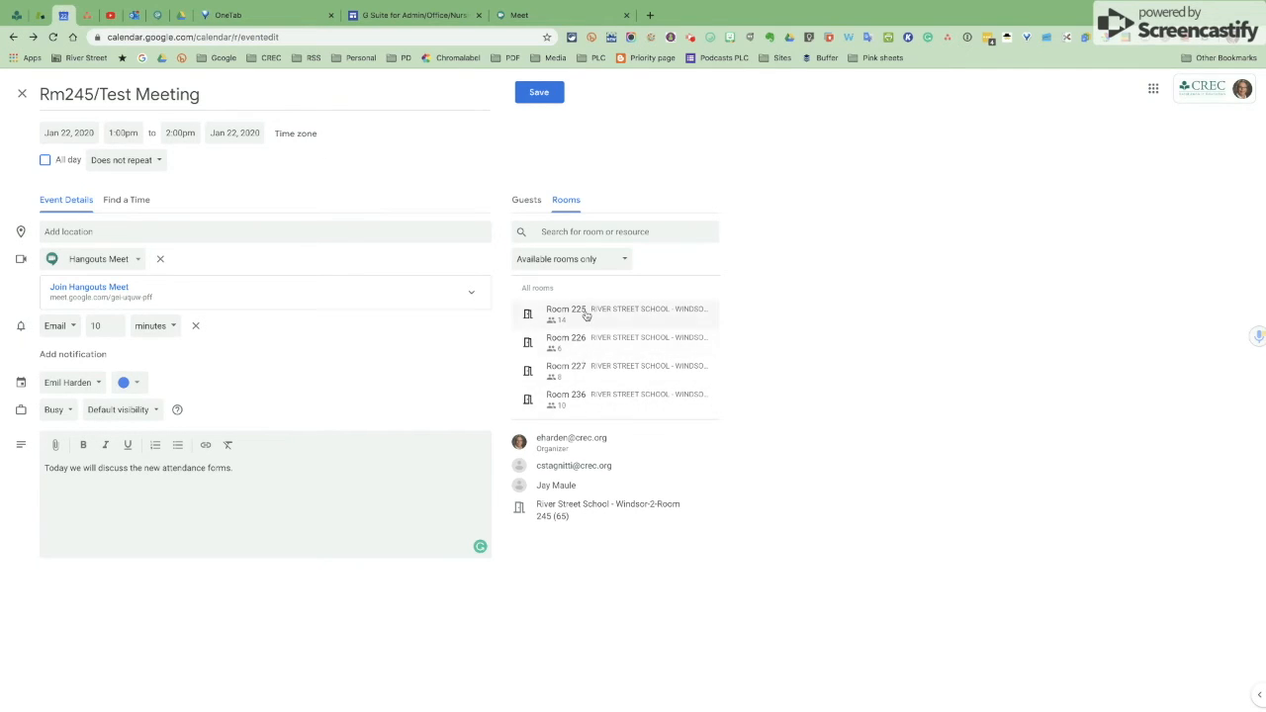
{"action": "mouse_move", "coordinate": [578, 411]}
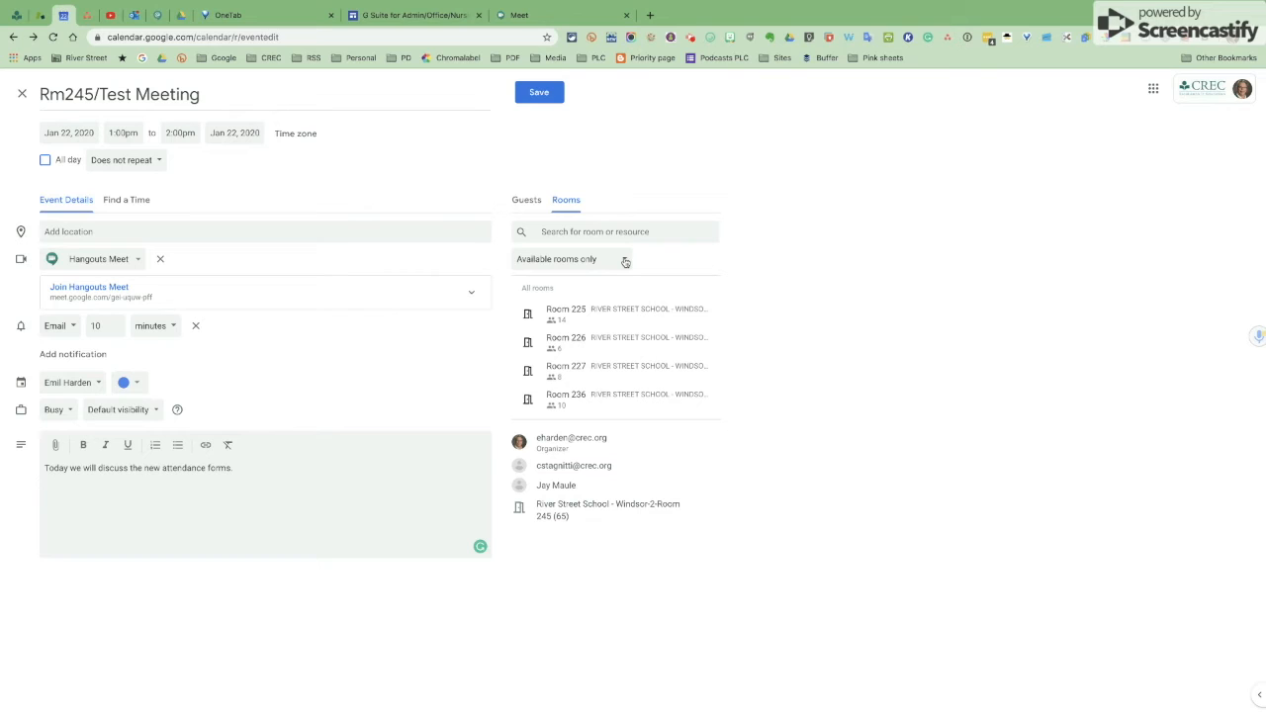
- Remove both invited guests, keeping the organizer and the room, and save the event
{"action": "left_click", "coordinate": [701, 467]}
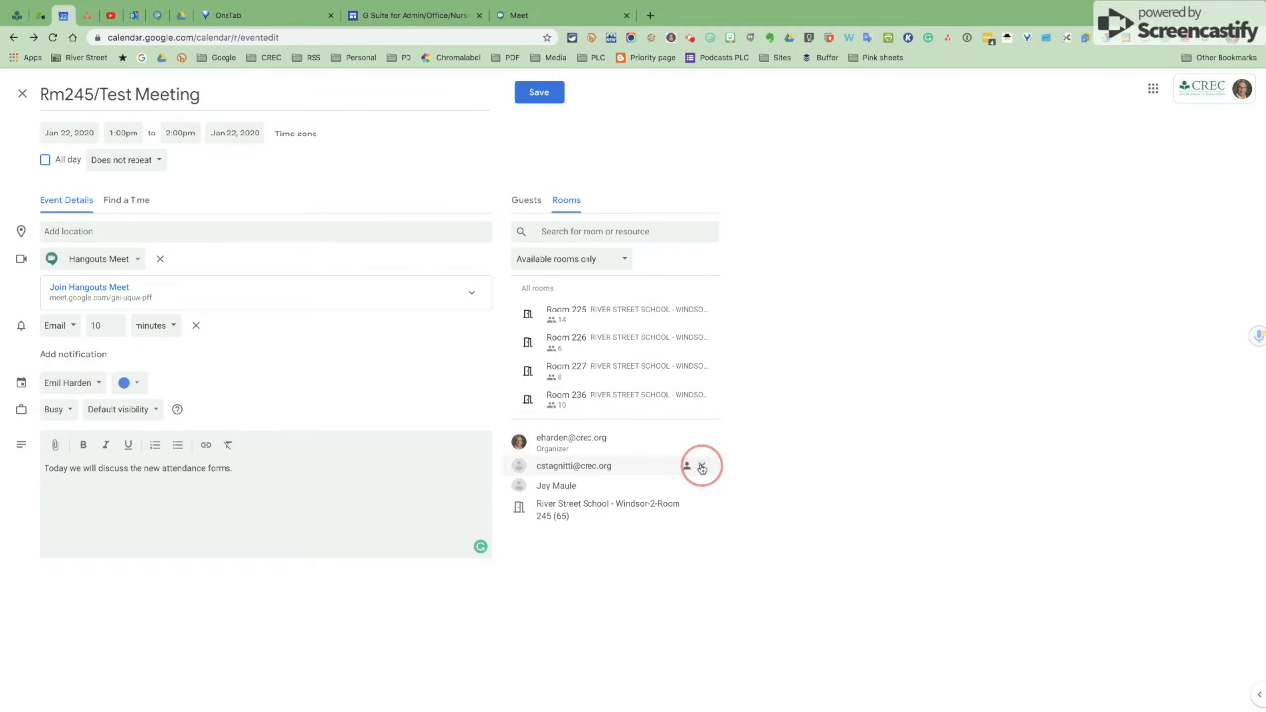
{"action": "left_click", "coordinate": [701, 466]}
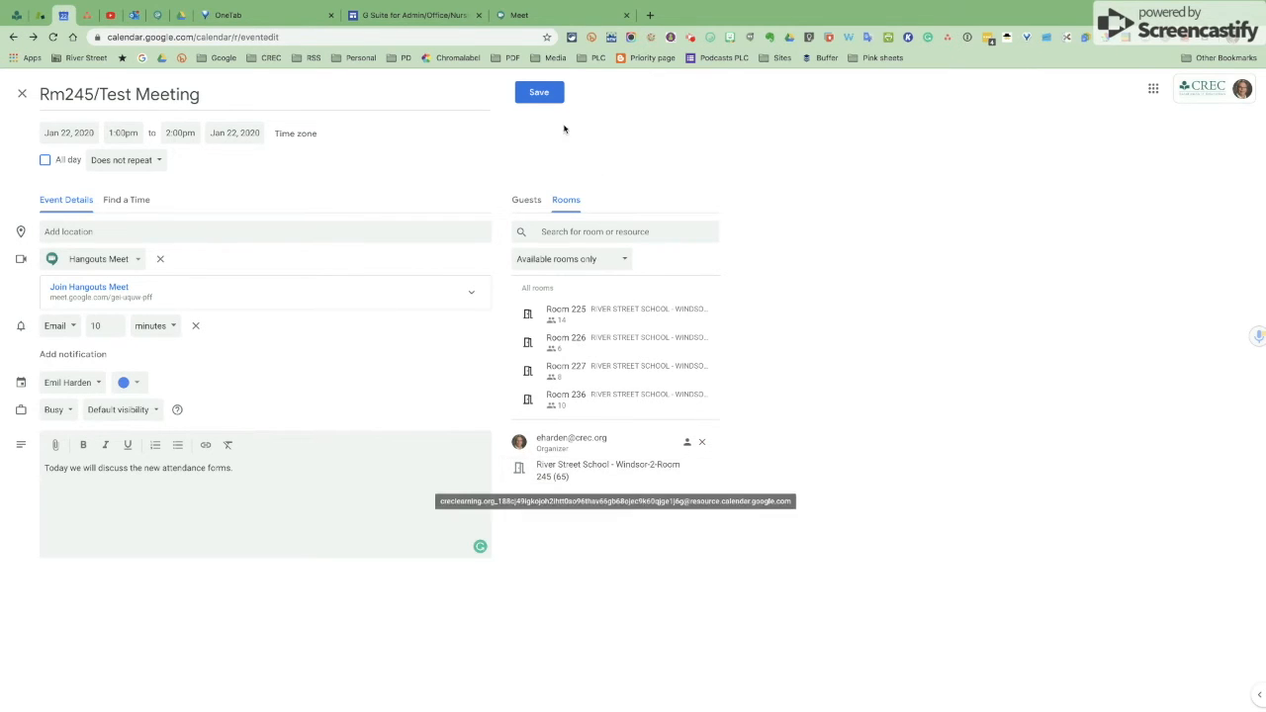
{"action": "left_click", "coordinate": [540, 92]}
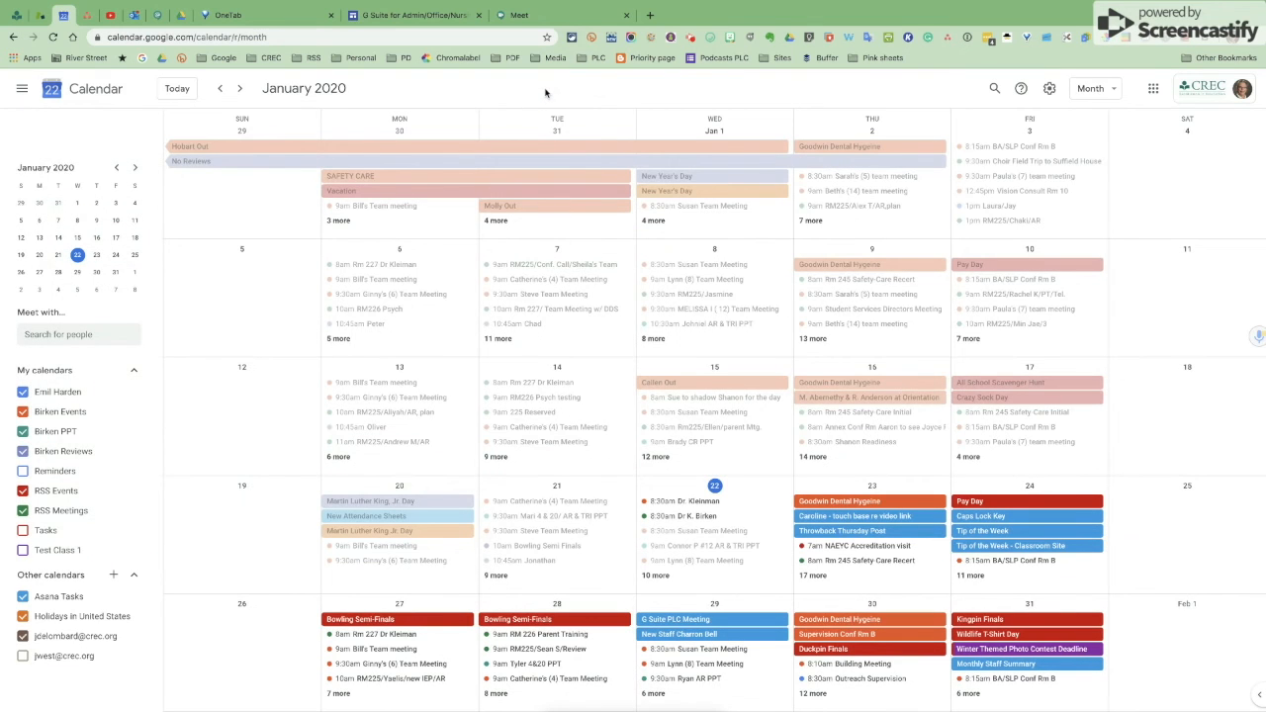
- Review the full list of January 22 events and the details of the 11am RM225 transition meeting
{"action": "left_click", "coordinate": [658, 576]}
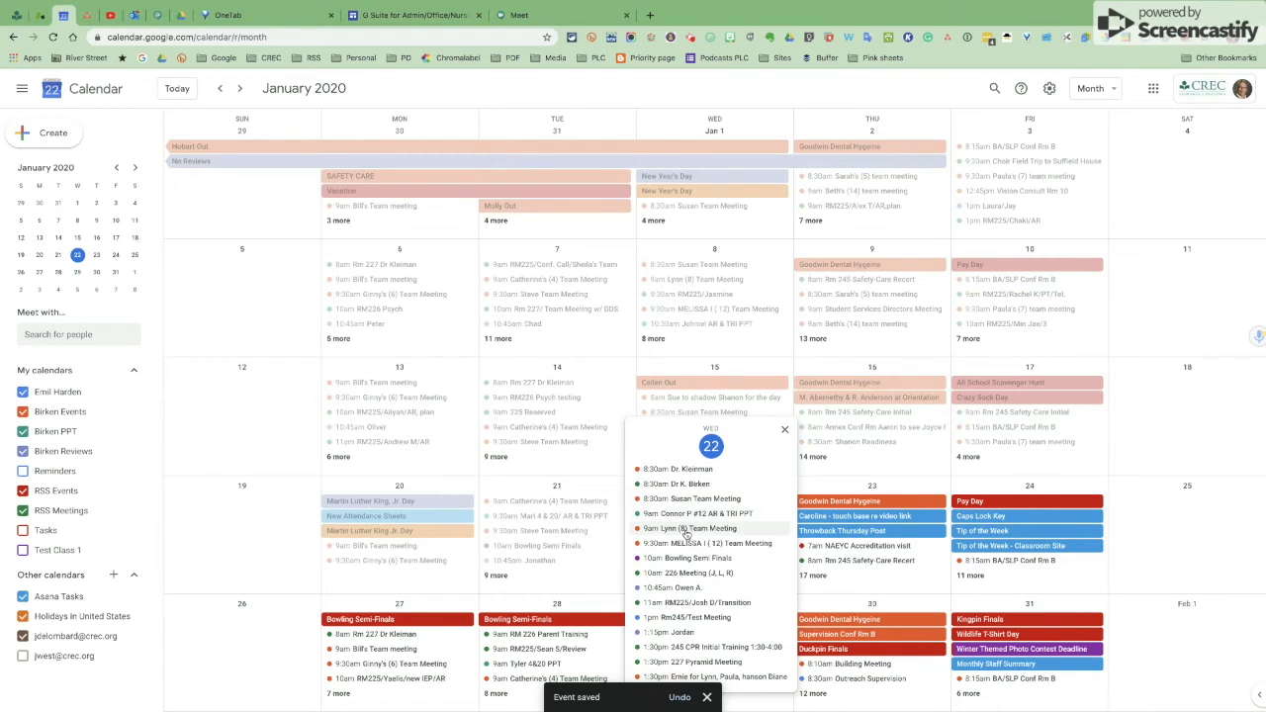
{"action": "left_click", "coordinate": [695, 604]}
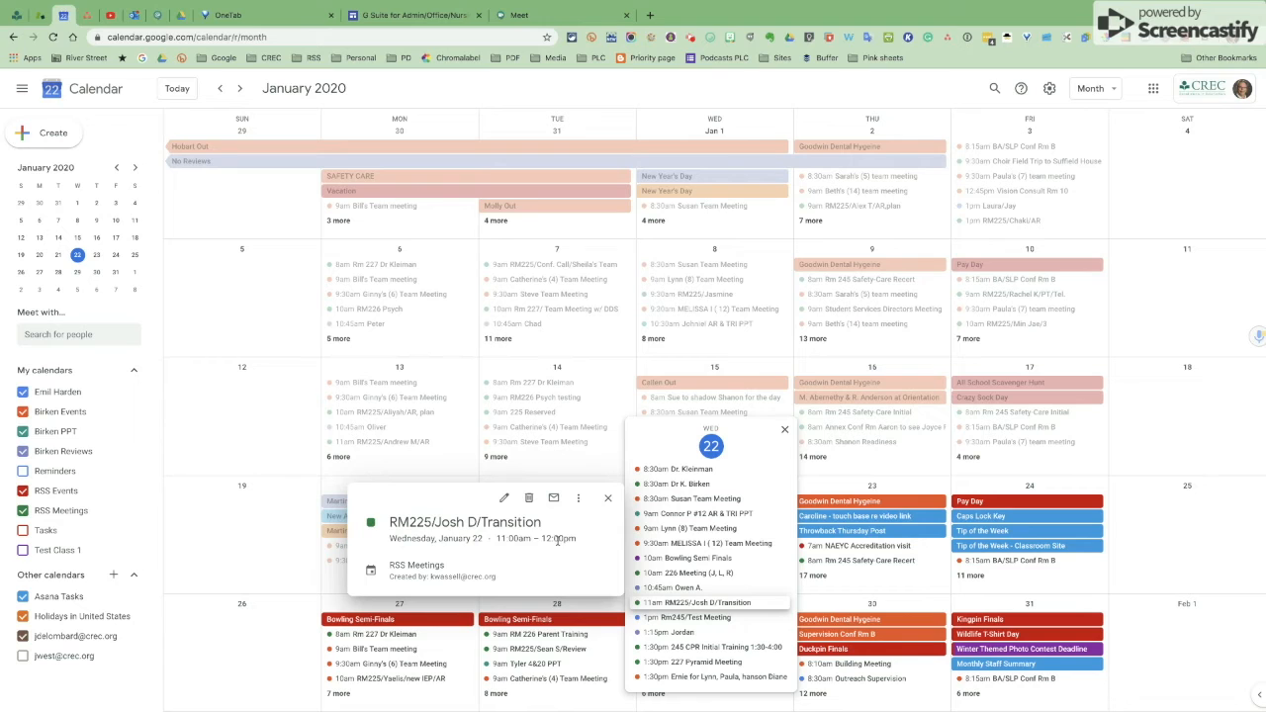
{"action": "left_click", "coordinate": [607, 498]}
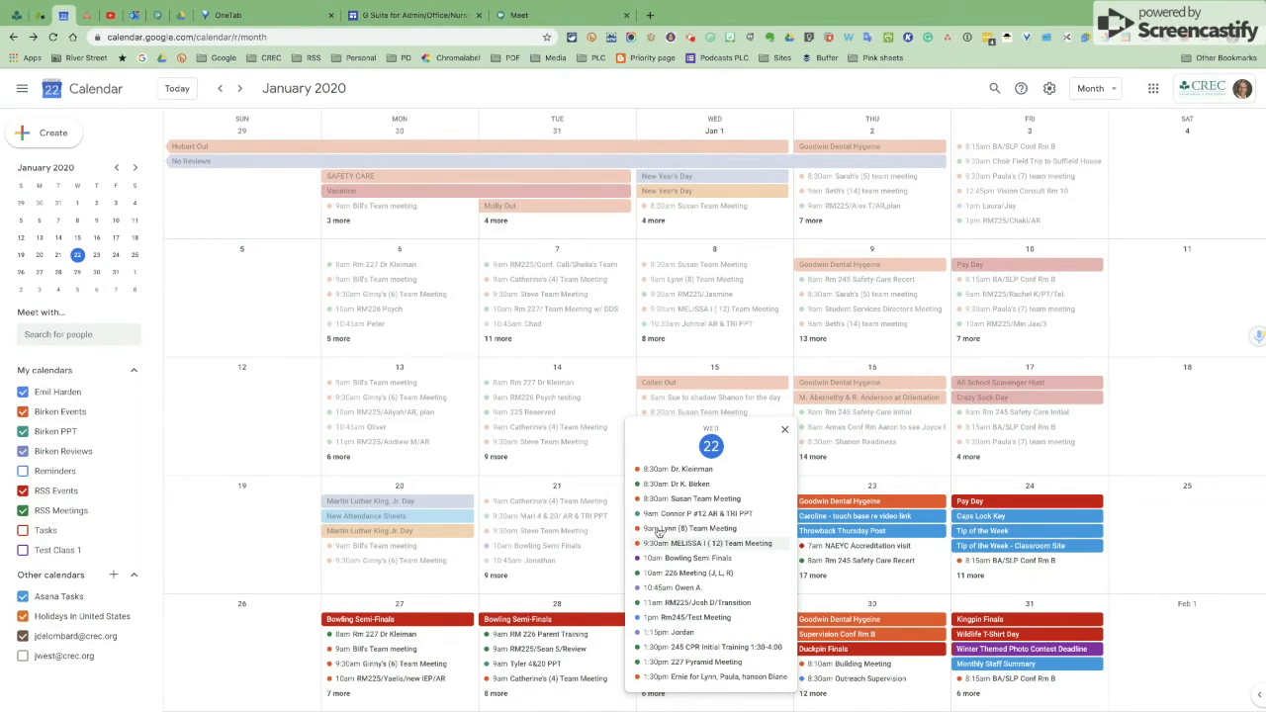
{"action": "left_click", "coordinate": [784, 430]}
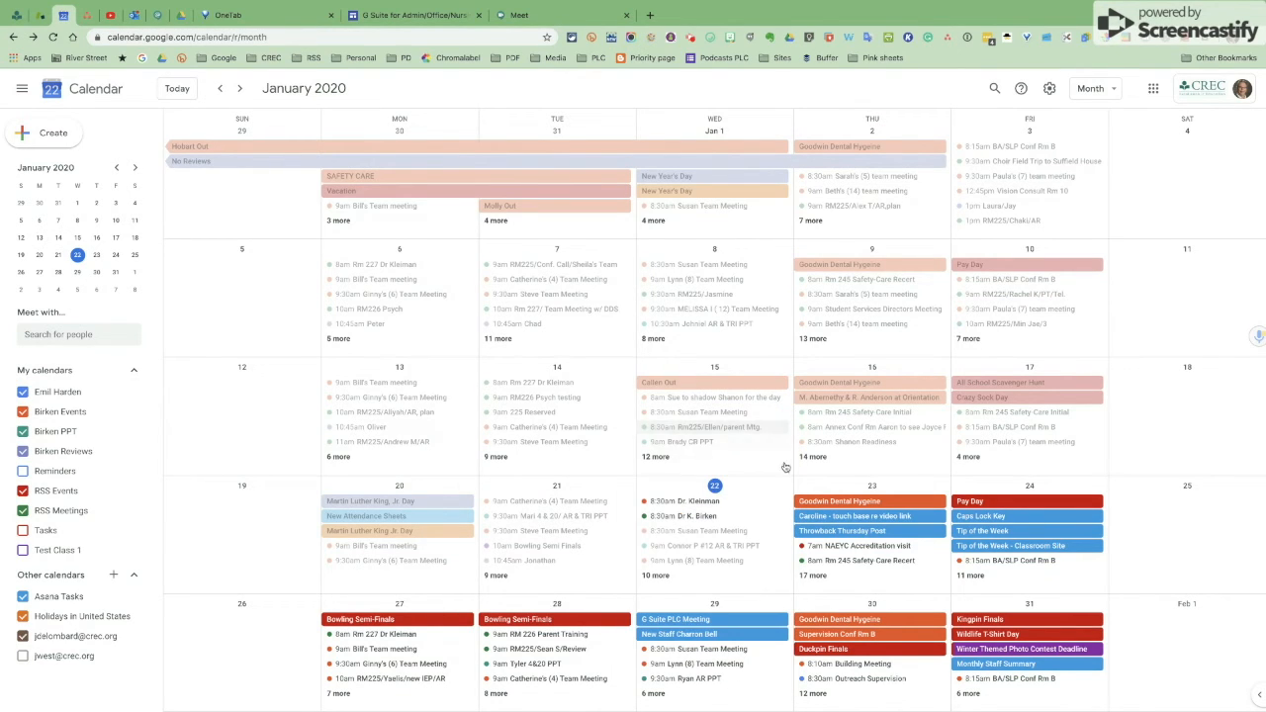
- Check which rooms are free on January 22 at 1:30pm using a new draft event, and discard the draft
{"action": "left_click", "coordinate": [742, 489]}
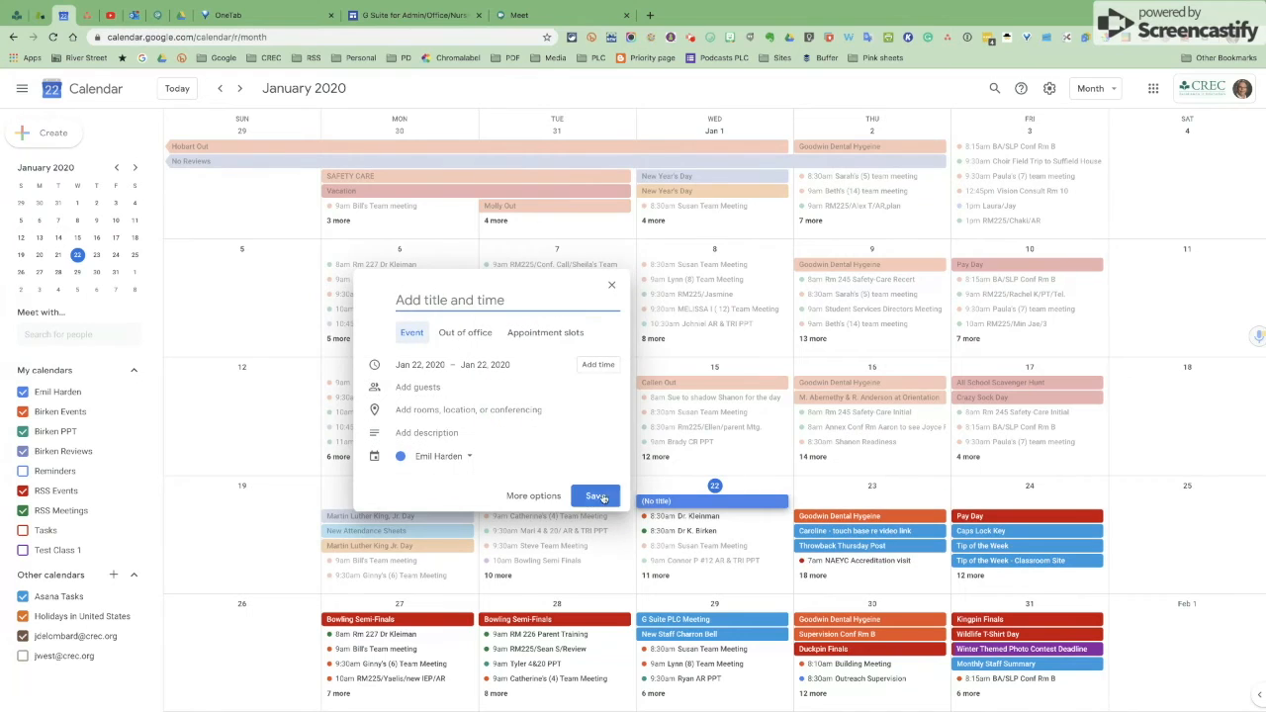
{"action": "left_click", "coordinate": [535, 497]}
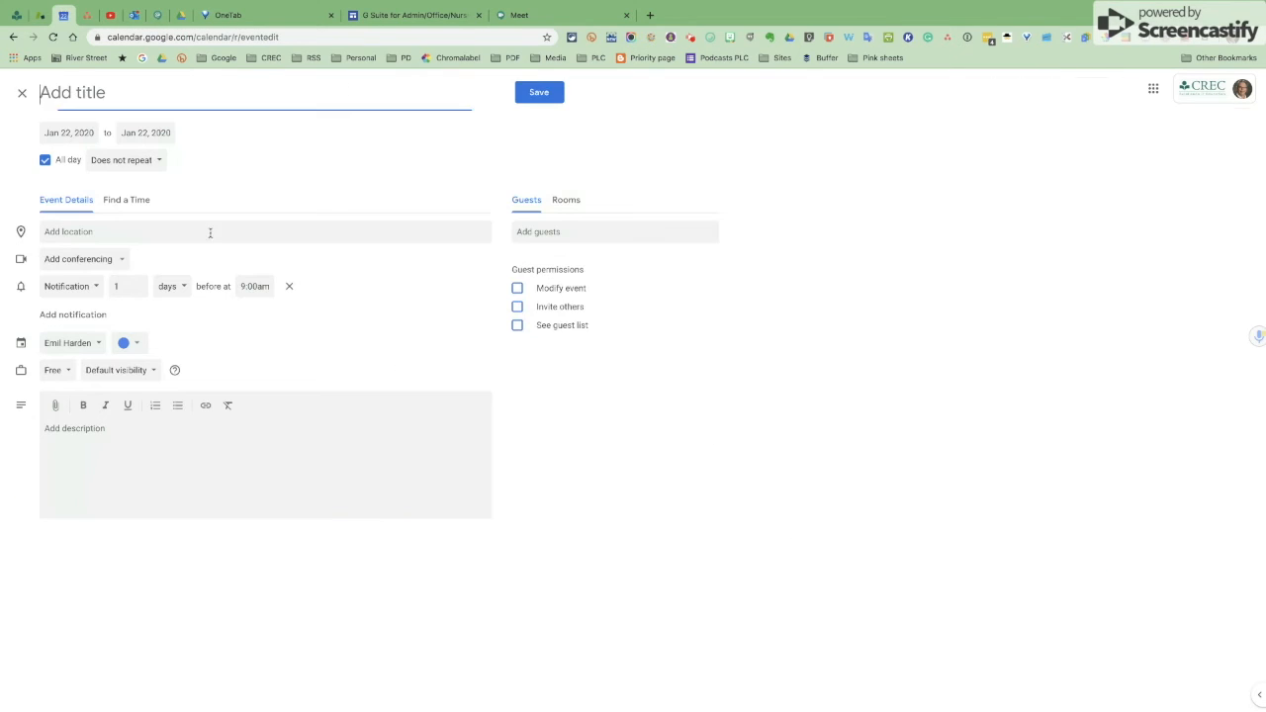
{"action": "left_click", "coordinate": [46, 160]}
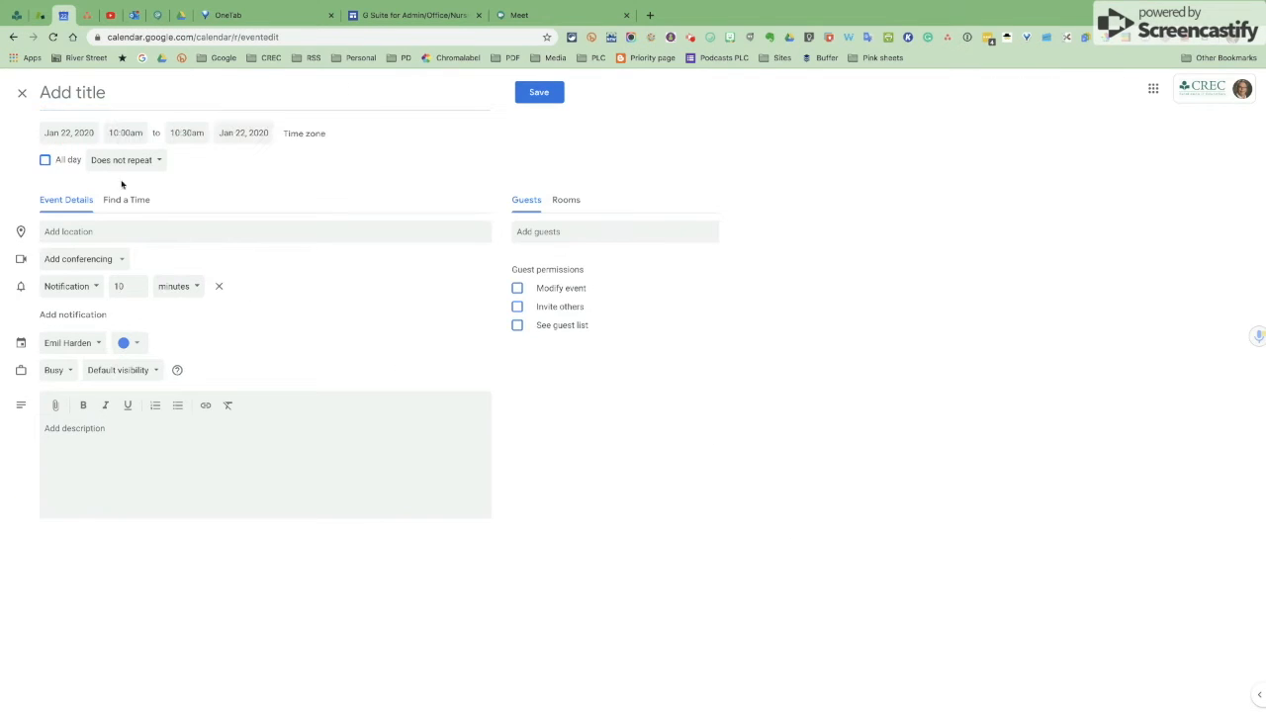
{"action": "left_click", "coordinate": [127, 132]}
{"action": "scroll", "coordinate": [157, 213], "scroll_direction": "down", "scroll_amount": 3}
{"action": "scroll", "coordinate": [158, 212], "scroll_direction": "down", "scroll_amount": 5}
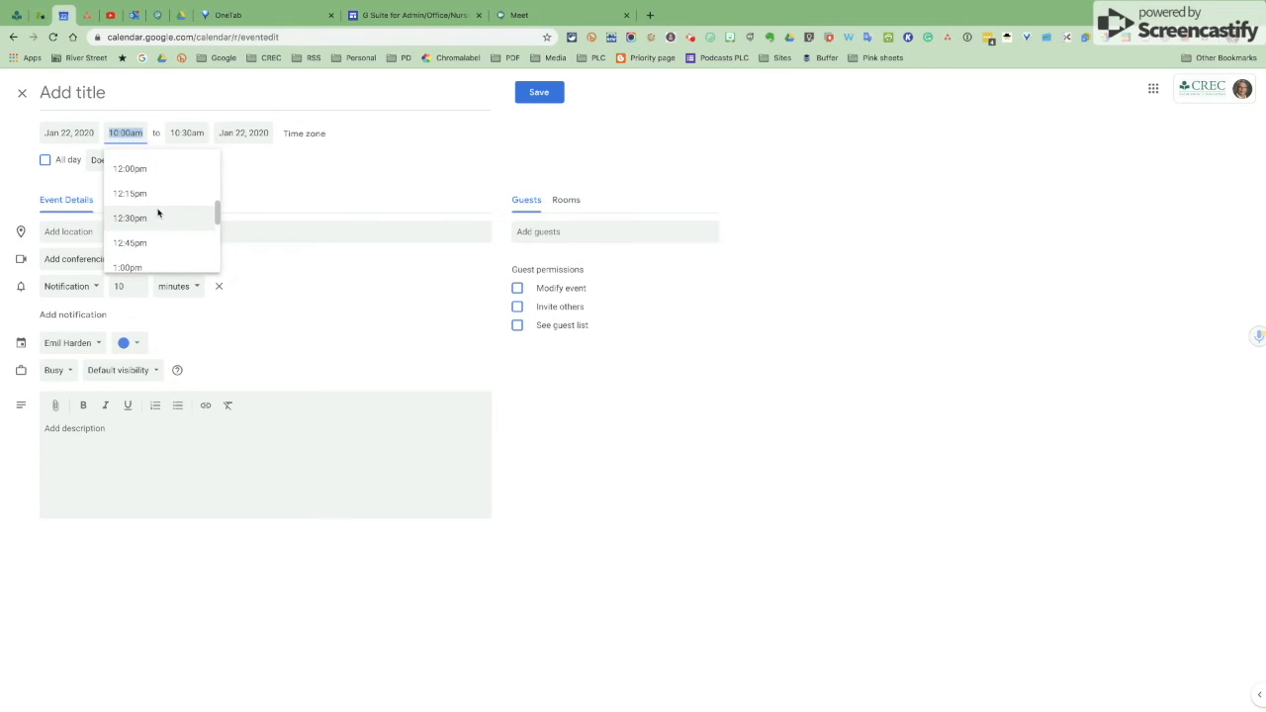
{"action": "left_click", "coordinate": [145, 197]}
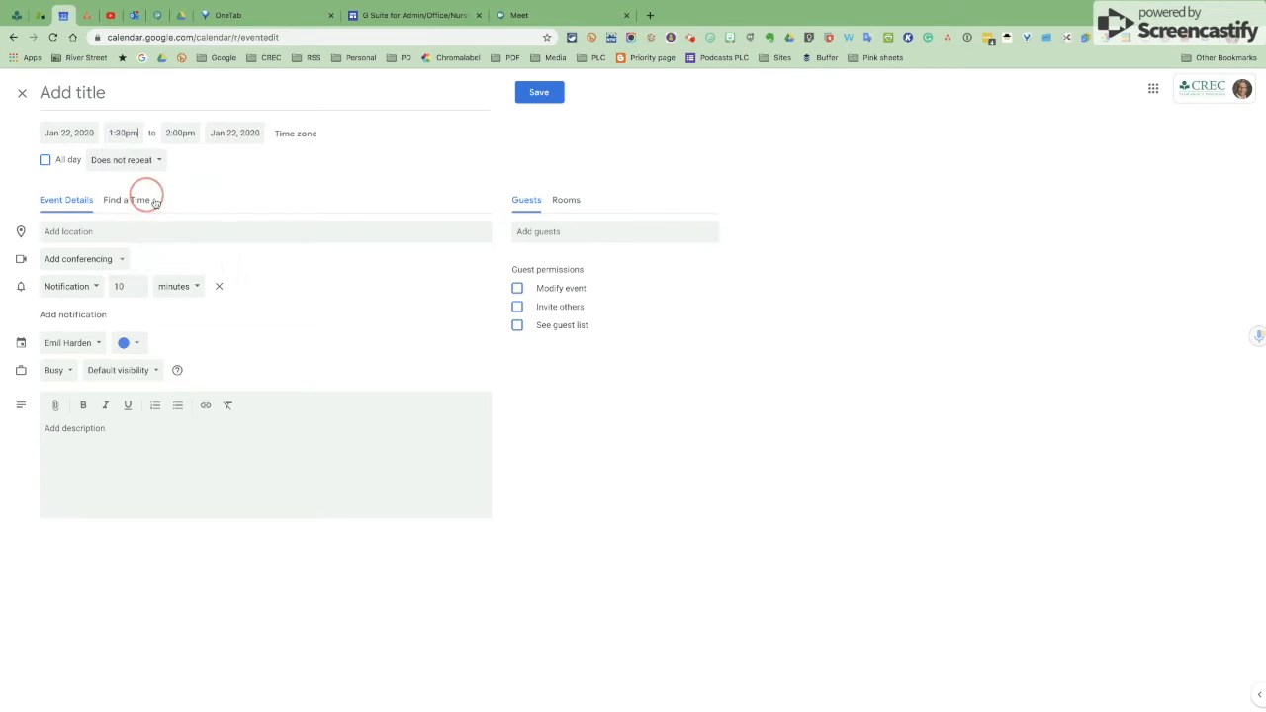
{"action": "left_click", "coordinate": [567, 202]}
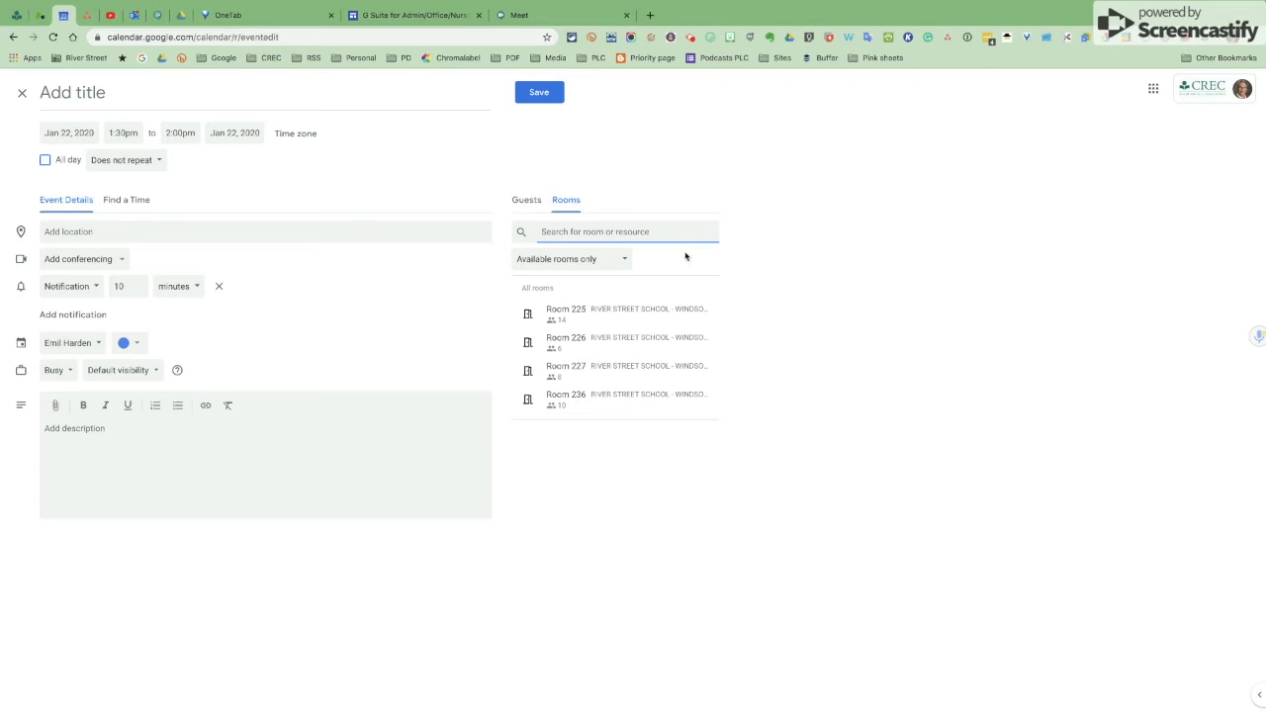
{"action": "mouse_move", "coordinate": [587, 404]}
{"action": "left_click", "coordinate": [22, 95]}
{"action": "left_click", "coordinate": [684, 414]}
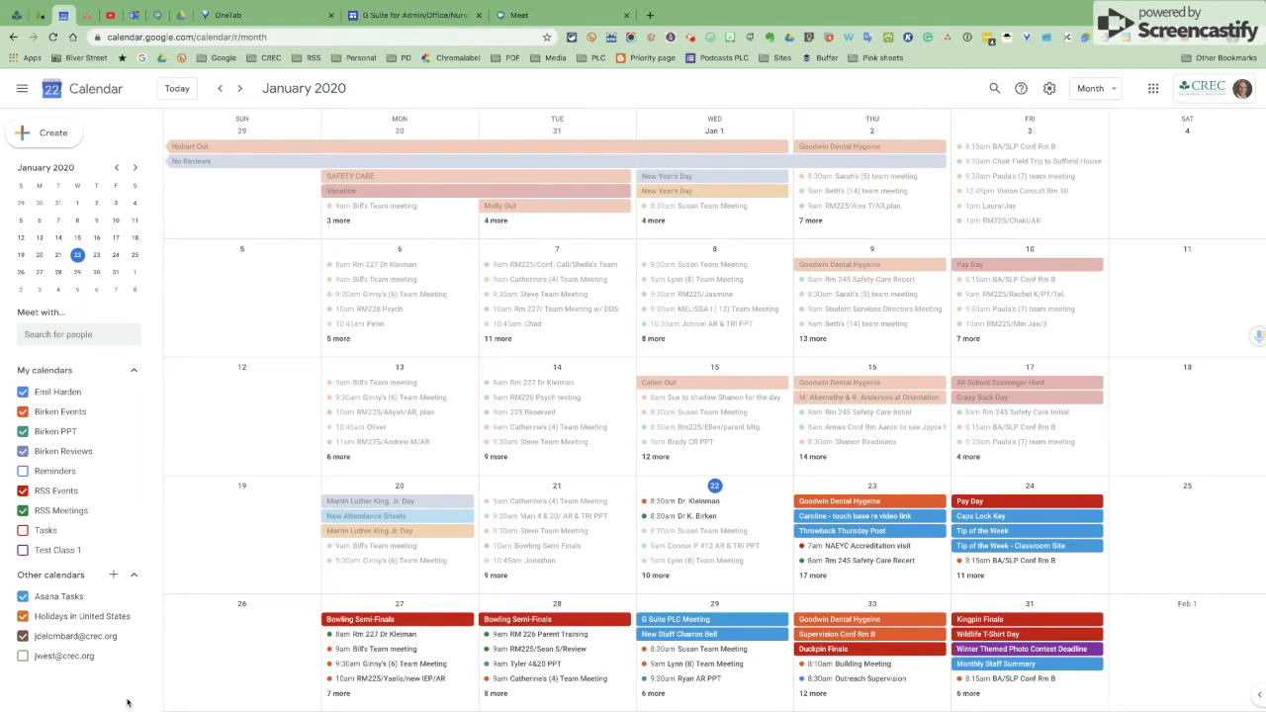
- Add a suggested contact as a guest to the 1pm Rm245/Test Meeting on January 22 and save without sending invitation emails
{"action": "left_click", "coordinate": [655, 575]}
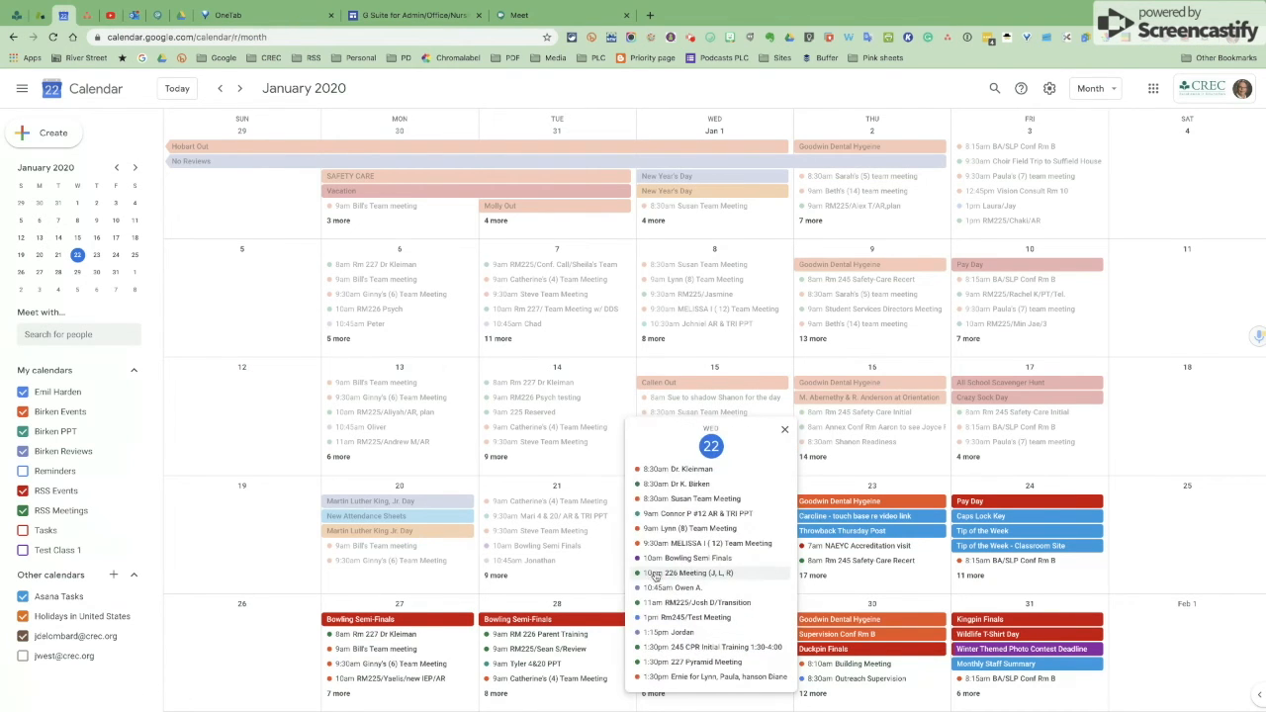
{"action": "left_click", "coordinate": [695, 617]}
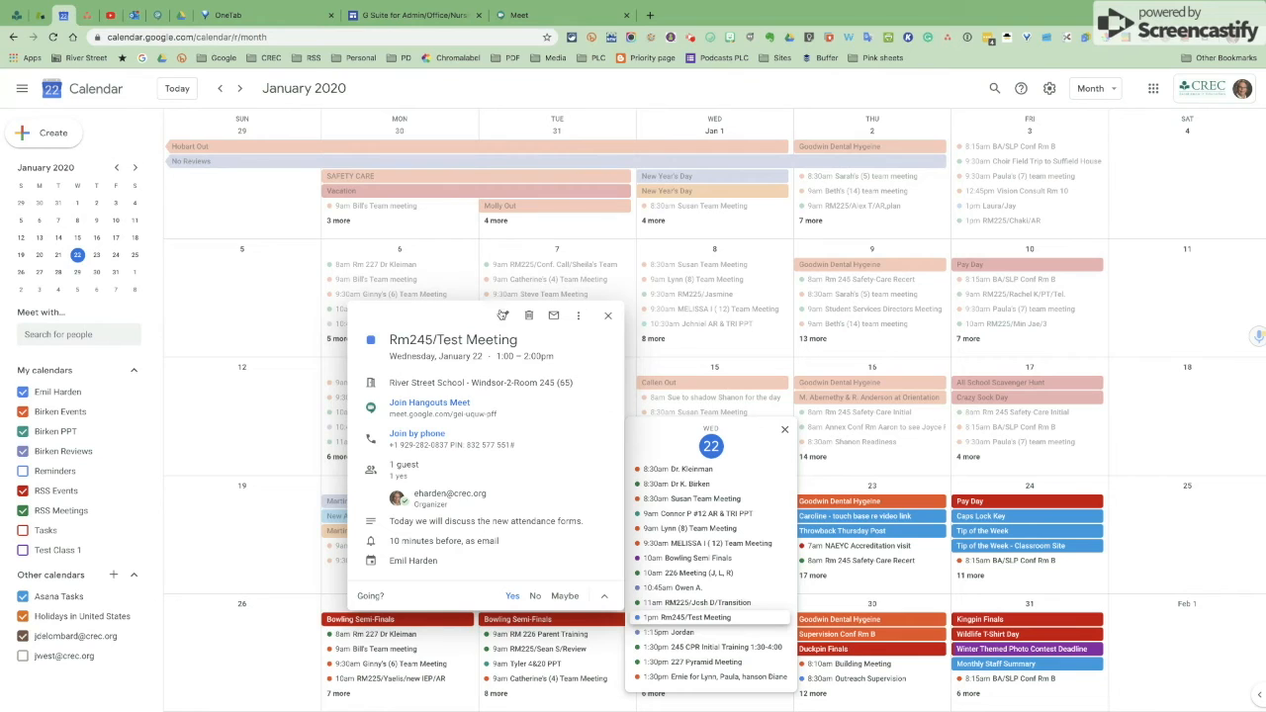
{"action": "left_click", "coordinate": [504, 316]}
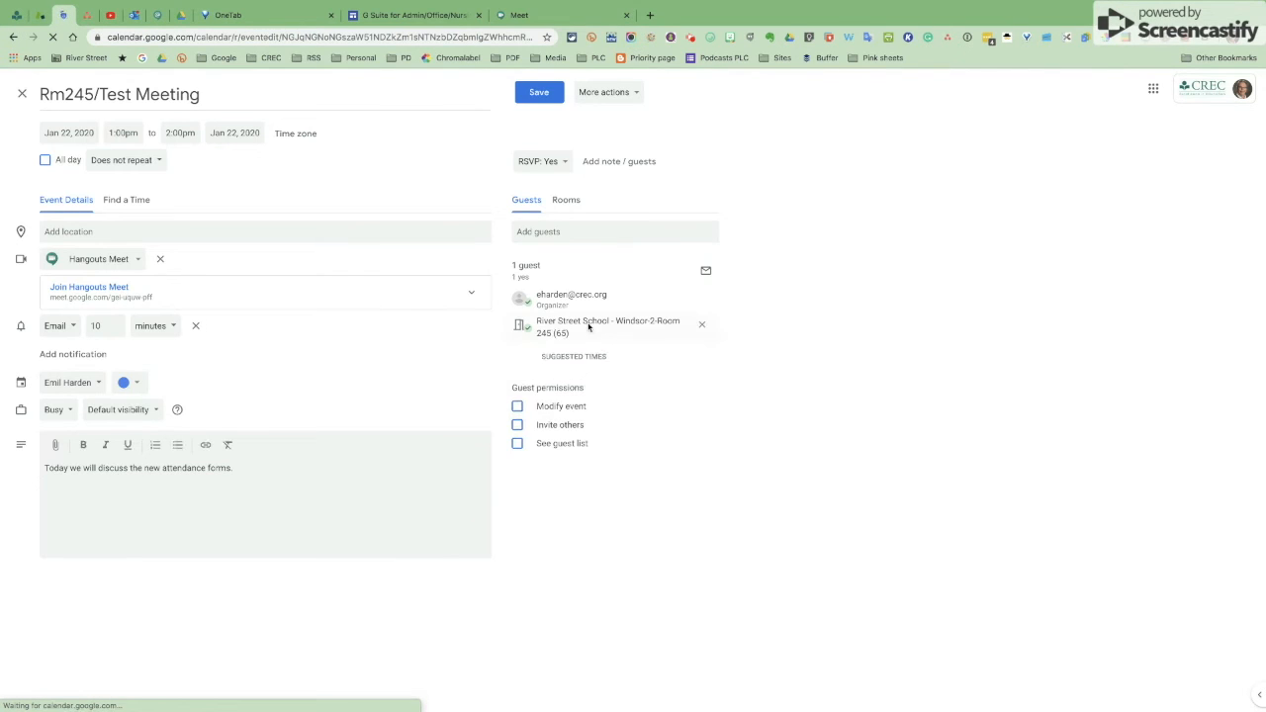
{"action": "left_click", "coordinate": [594, 232]}
{"action": "left_click", "coordinate": [584, 280]}
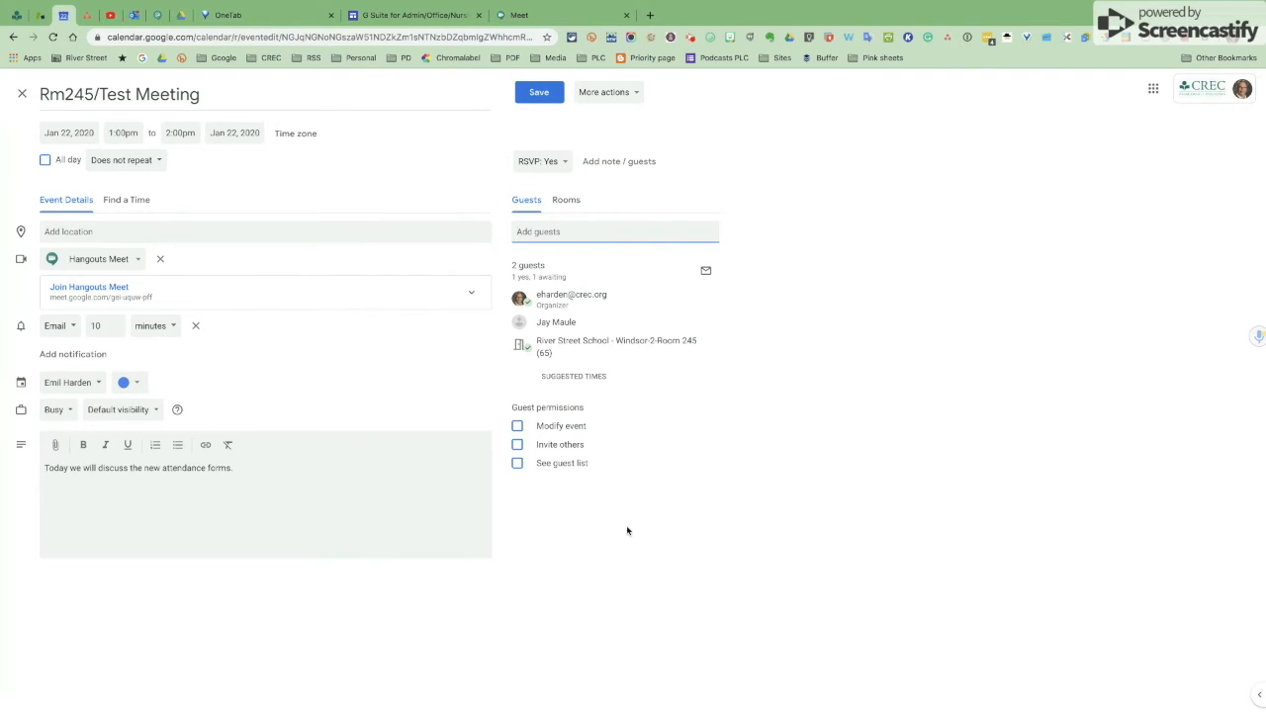
{"action": "left_click", "coordinate": [542, 94]}
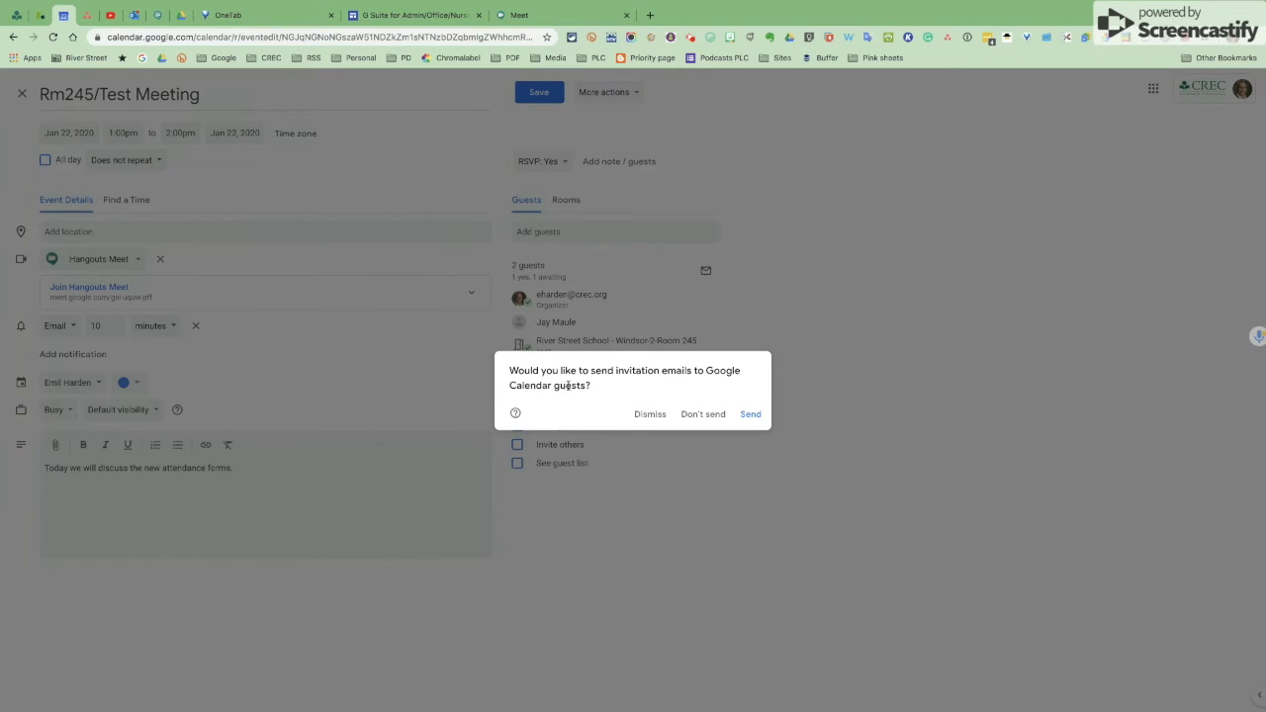
{"action": "left_click", "coordinate": [703, 414]}
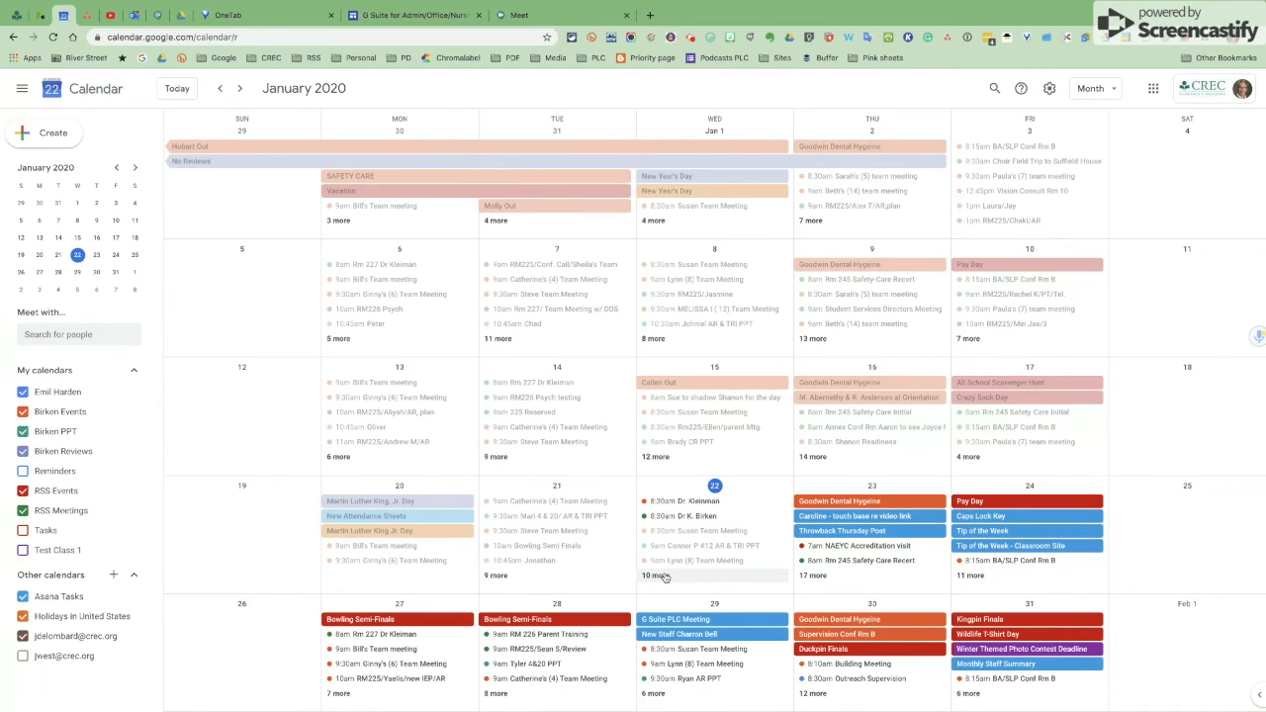
- View the Rm245/Test Meeting's Hangouts Meet join page and the scheduled meetings on the Meet home page, and return to Calendar
{"action": "left_click", "coordinate": [662, 577]}
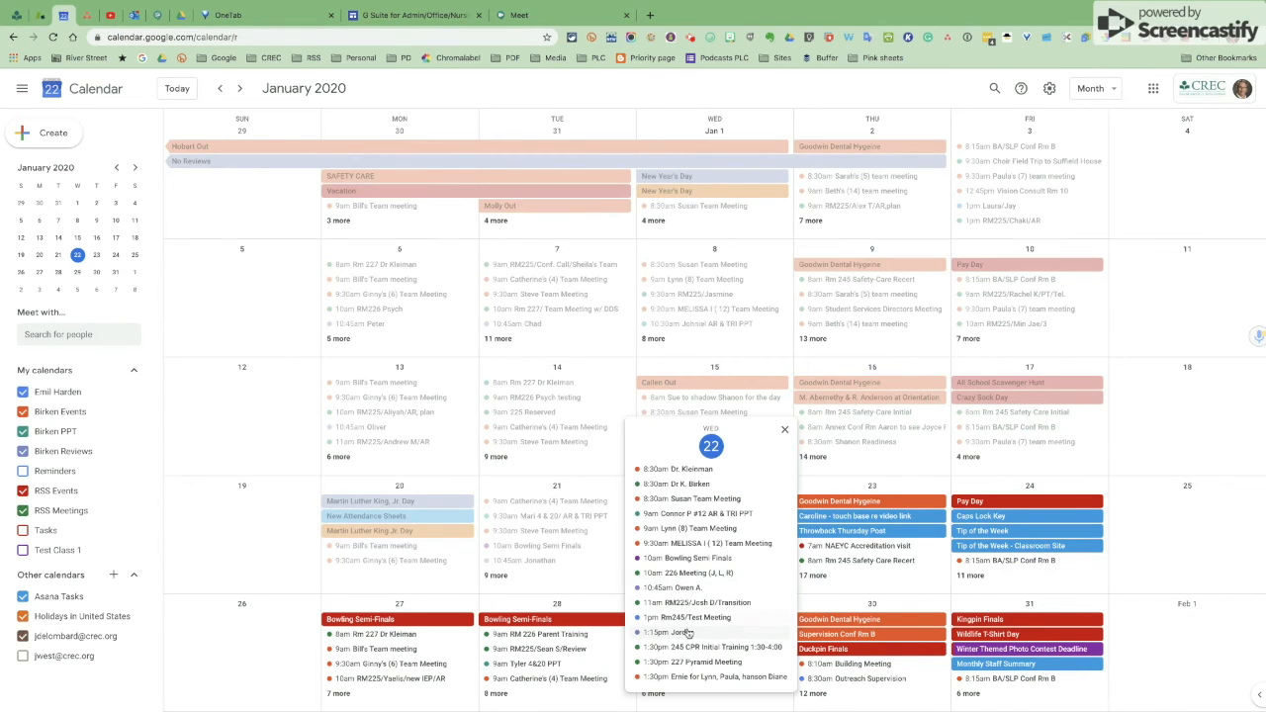
{"action": "left_click", "coordinate": [692, 618]}
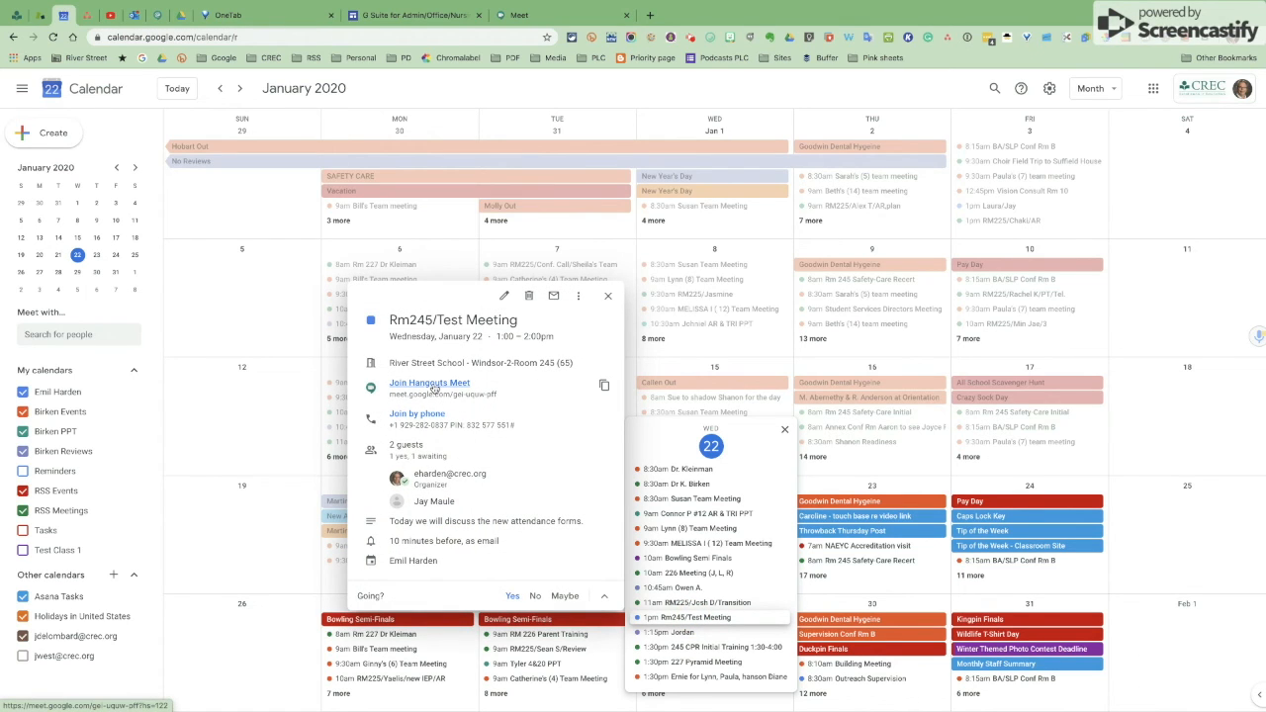
{"action": "left_click", "coordinate": [431, 383]}
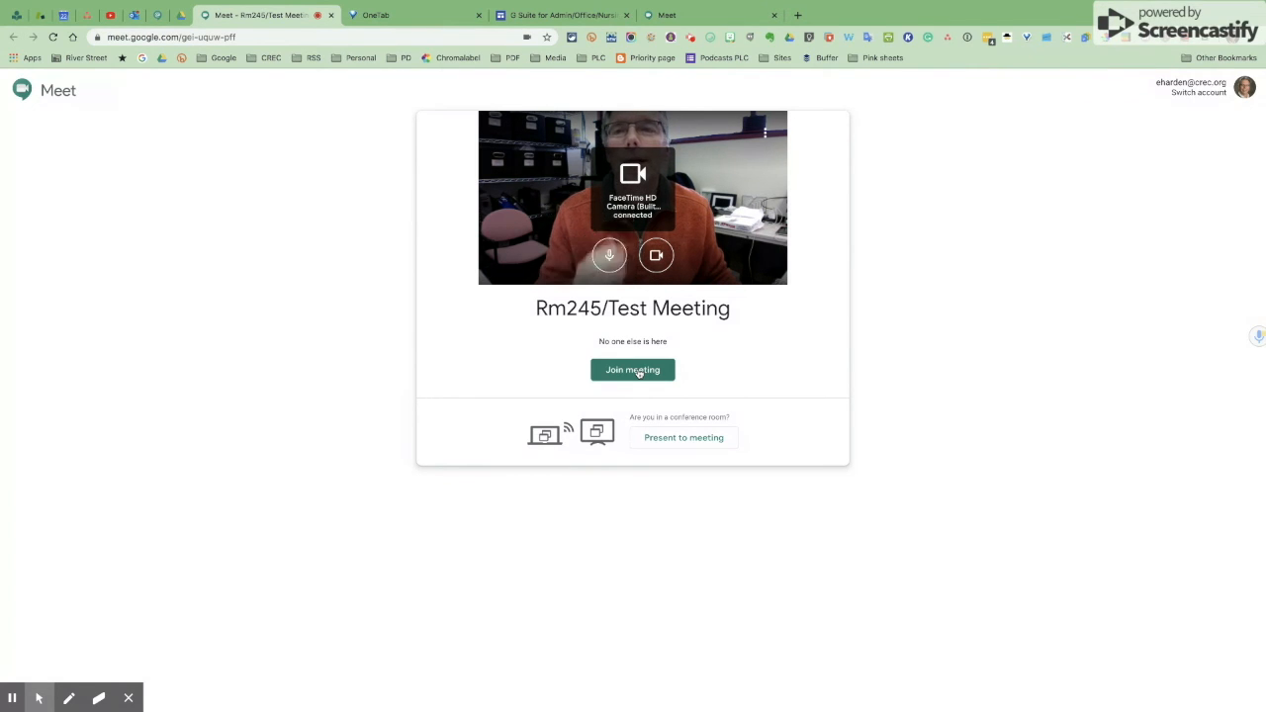
{"action": "left_click", "coordinate": [330, 15]}
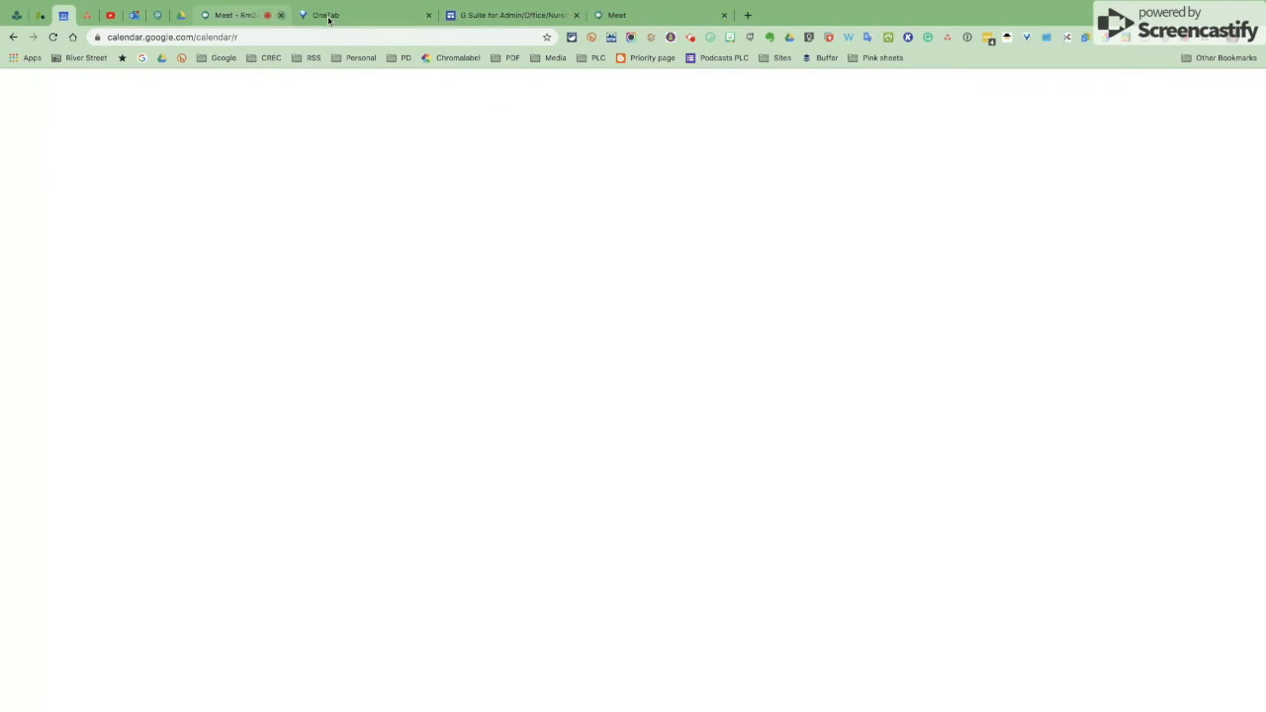
{"action": "left_click", "coordinate": [607, 296]}
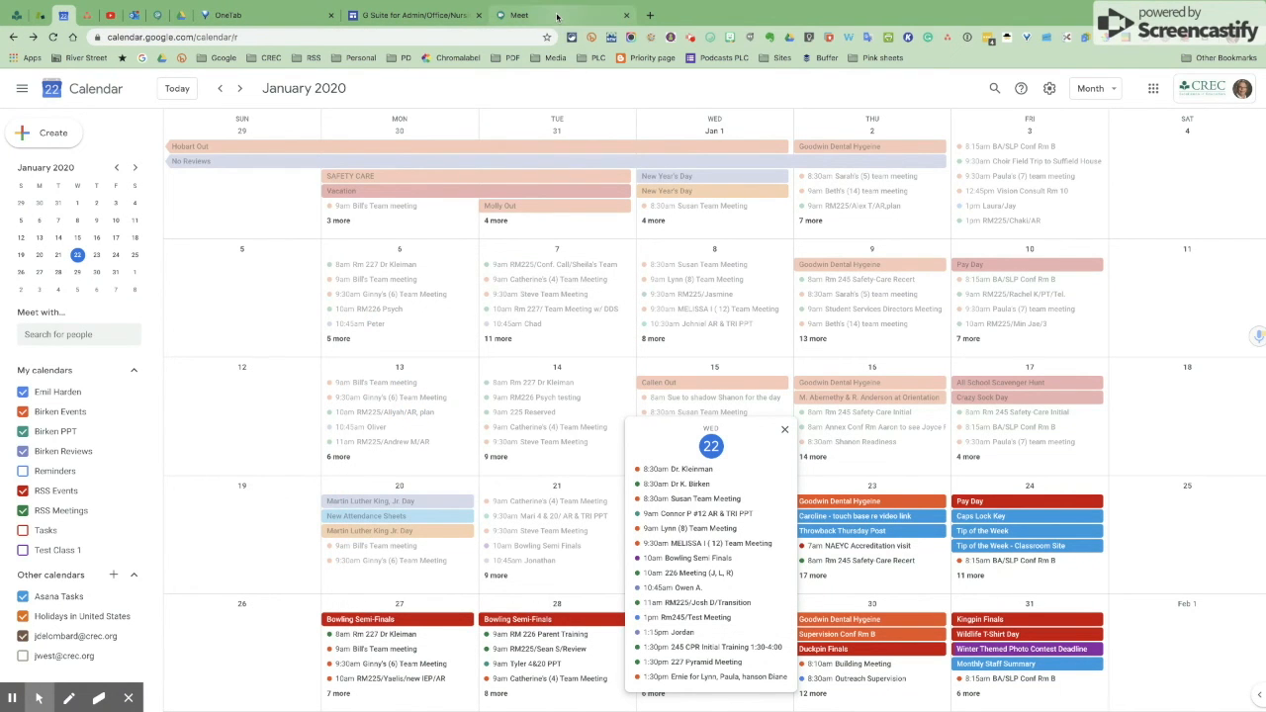
{"action": "left_click", "coordinate": [557, 17]}
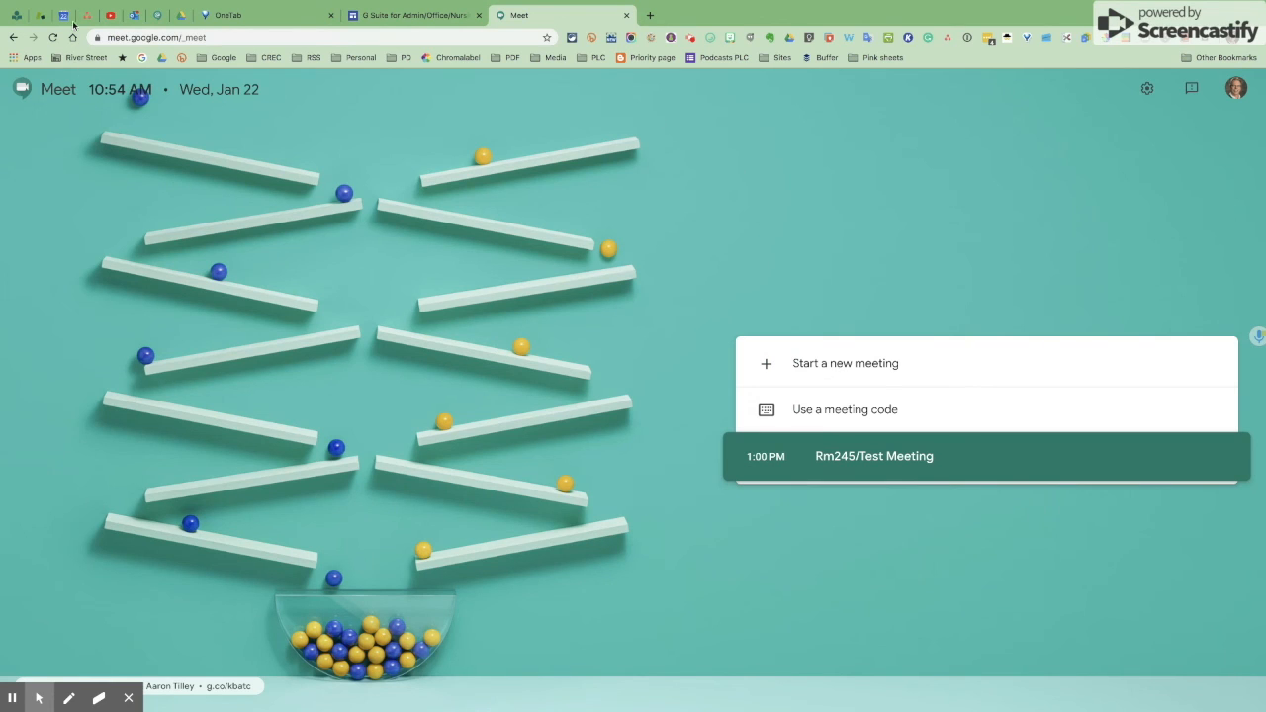
{"action": "left_click", "coordinate": [63, 16]}
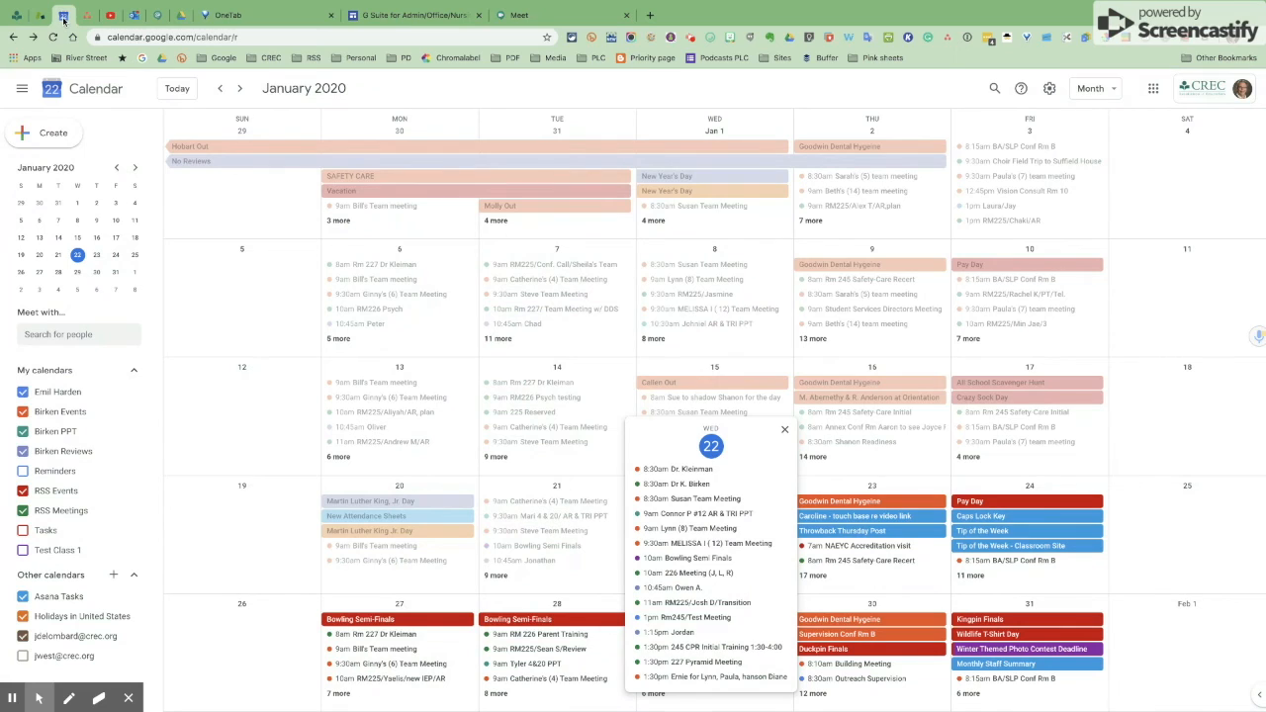
- Try to append a check mark emoji from the JoyPixels extension to the Rm245/Test Meeting title, save, and check the January 22 list
{"action": "left_click", "coordinate": [785, 433]}
{"action": "left_click", "coordinate": [657, 577]}
{"action": "left_click", "coordinate": [695, 617]}
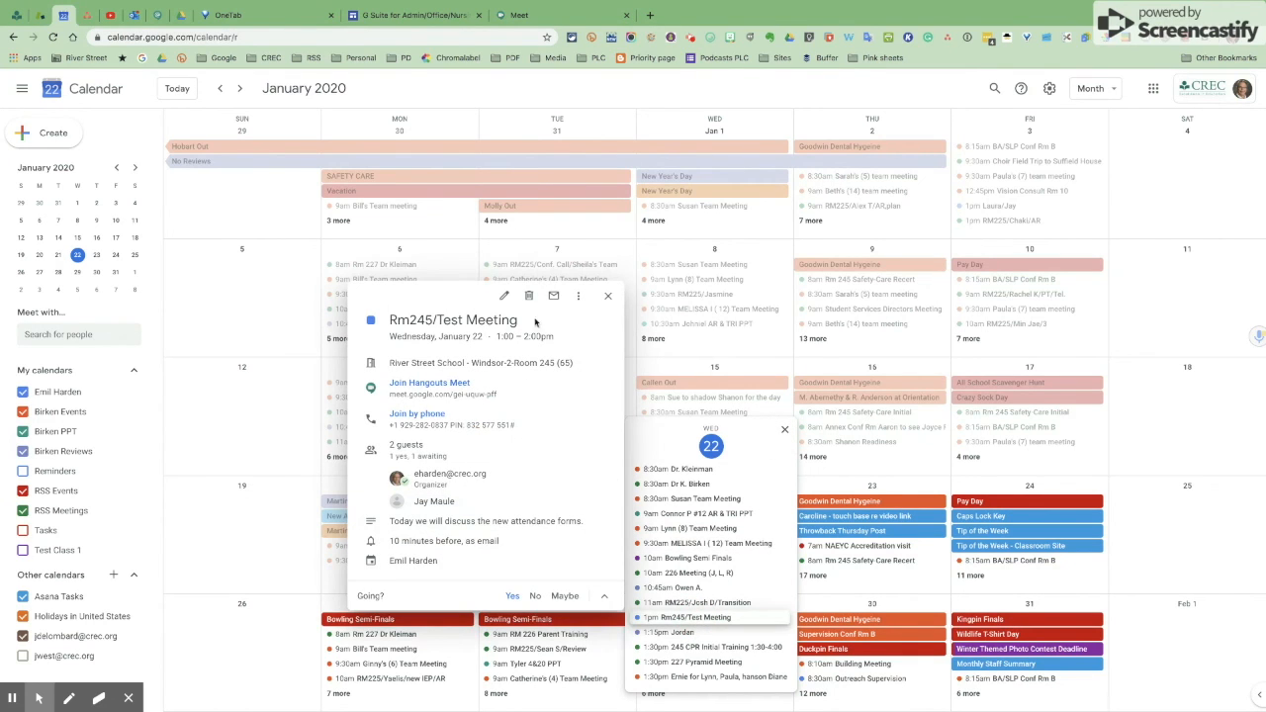
{"action": "left_click", "coordinate": [503, 296]}
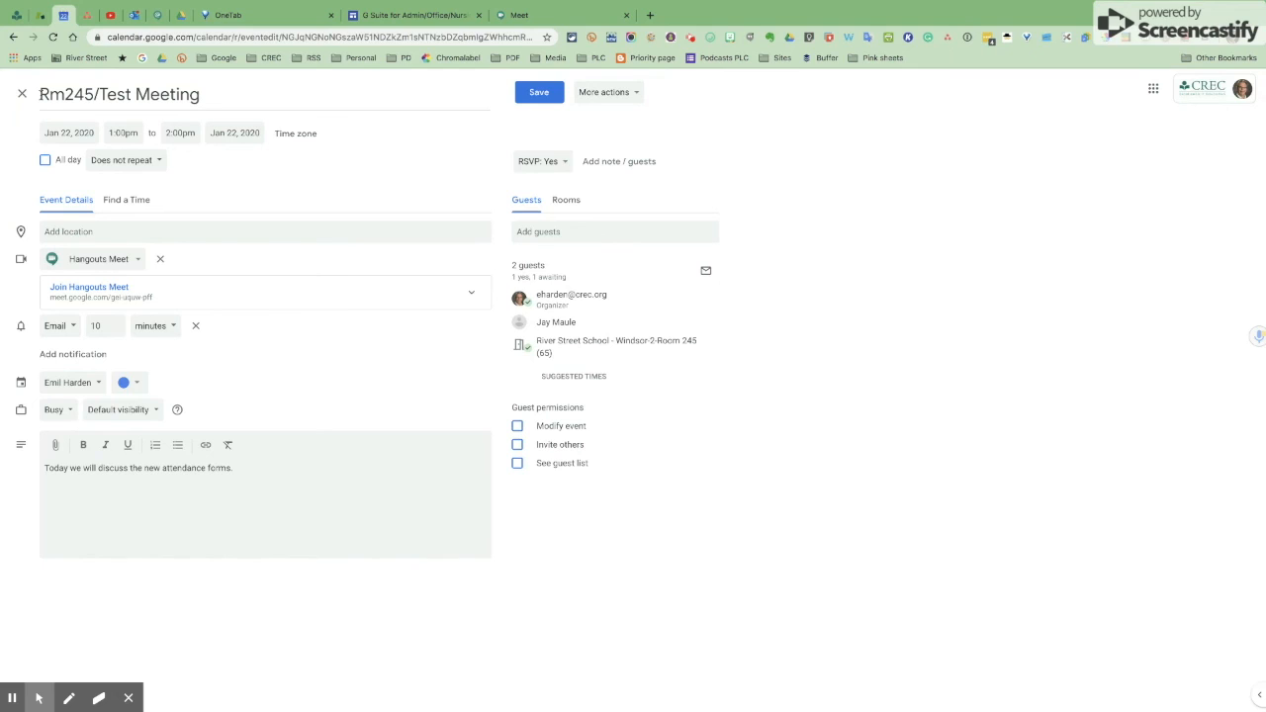
{"action": "left_click", "coordinate": [205, 94]}
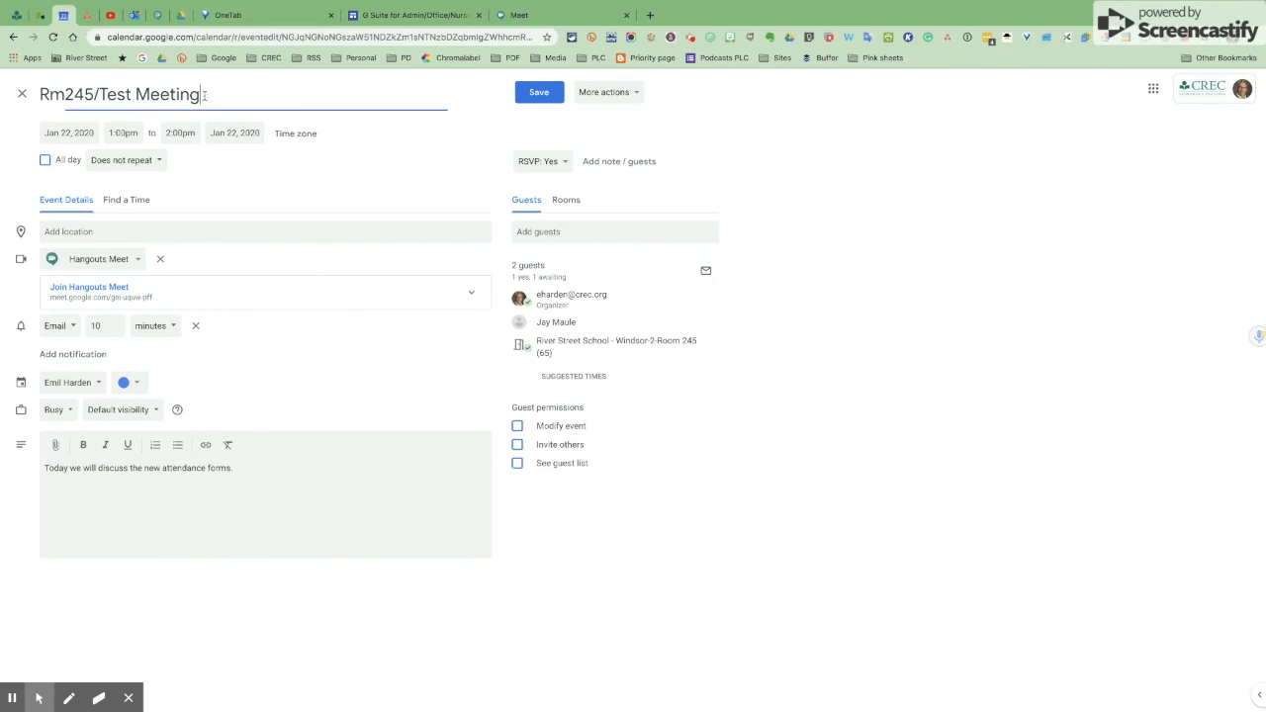
{"action": "left_click", "coordinate": [710, 36]}
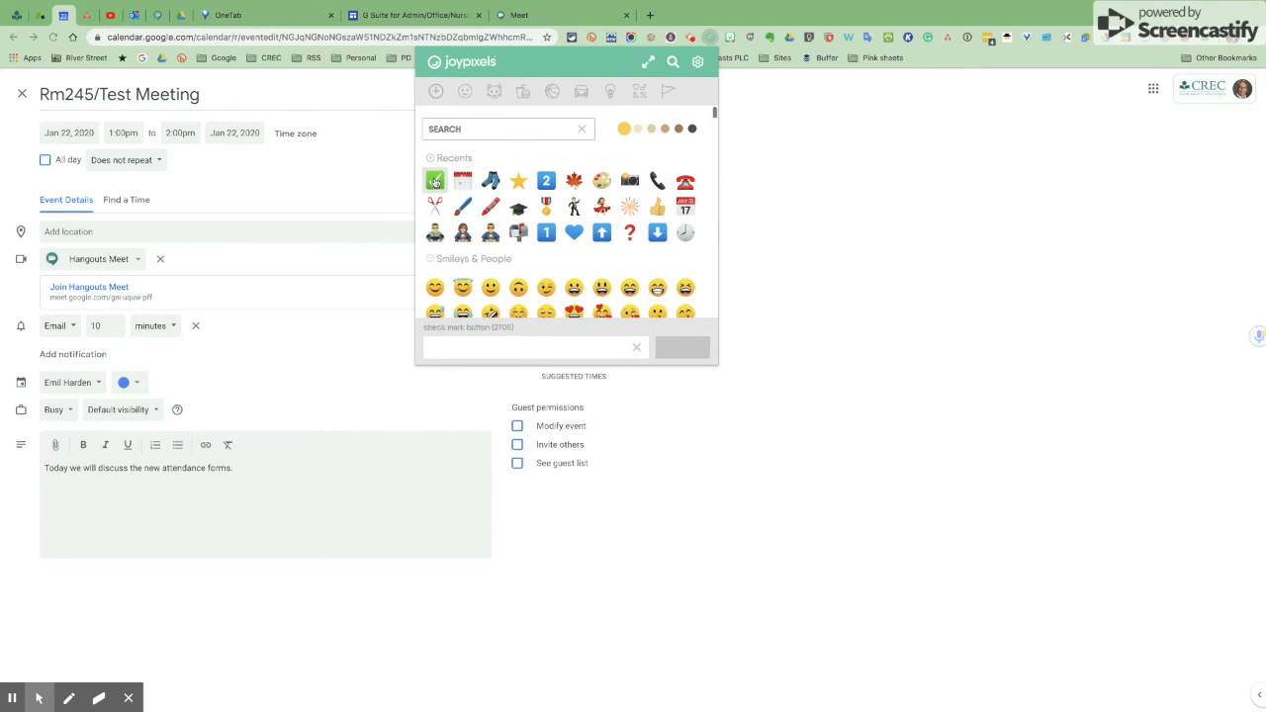
{"action": "left_click", "coordinate": [435, 181]}
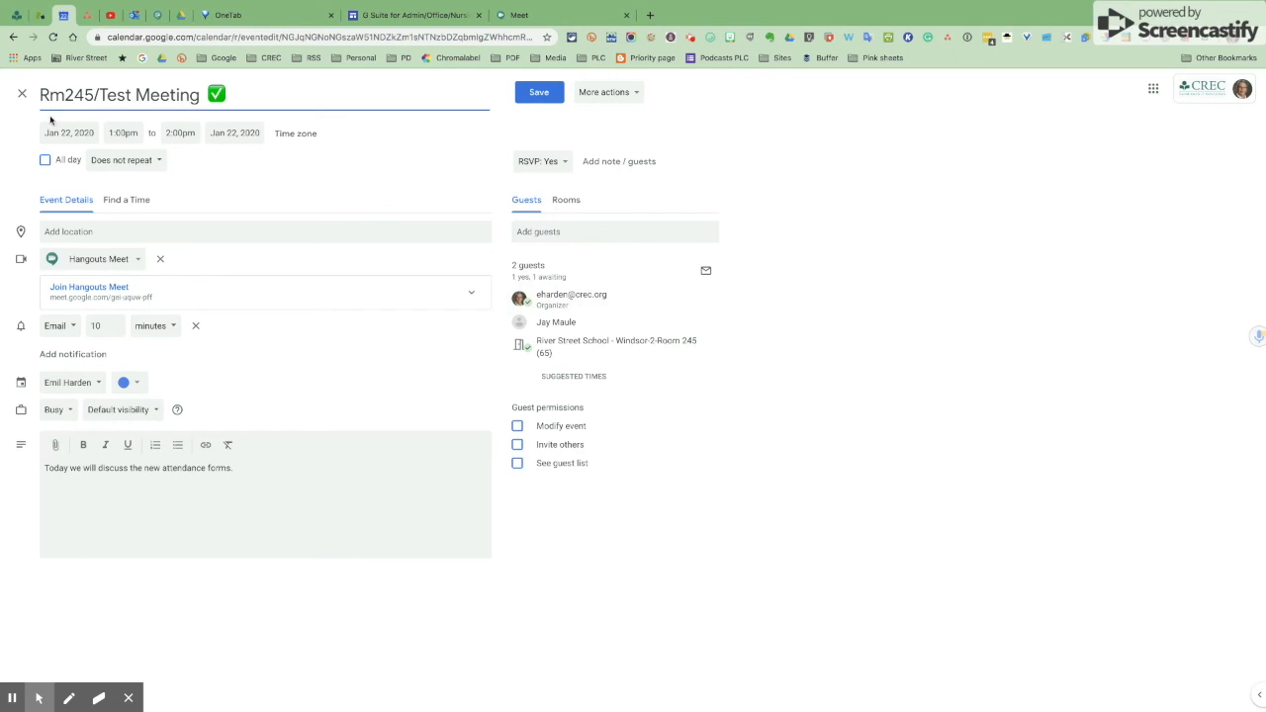
{"action": "left_click", "coordinate": [521, 95]}
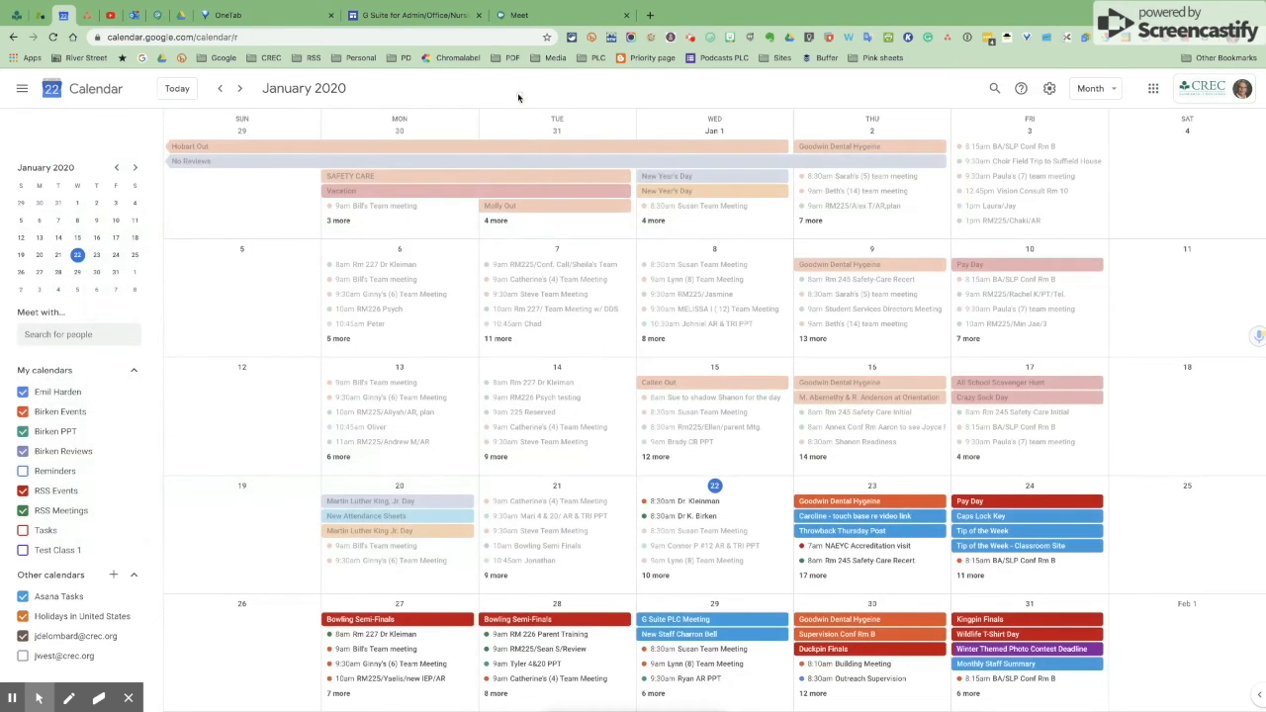
{"action": "left_click", "coordinate": [656, 576]}
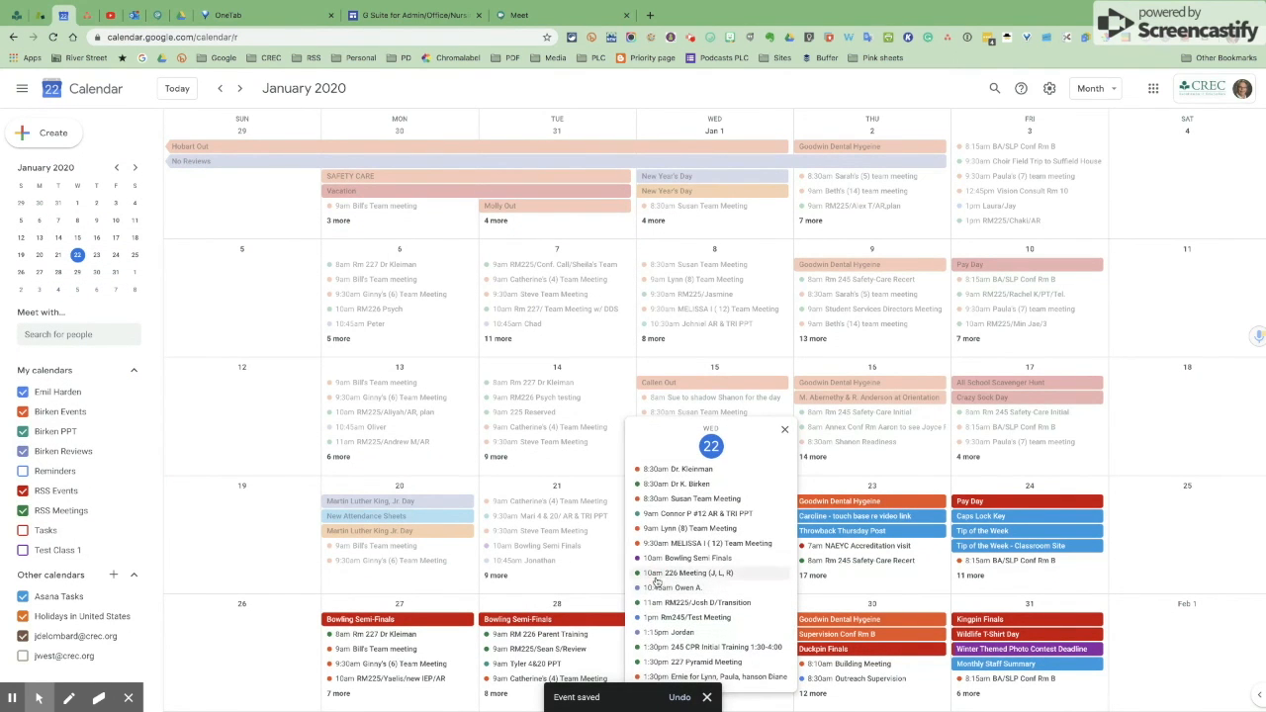
{"action": "left_click", "coordinate": [785, 429]}
- Append a JoyPixels check mark emoji to the Rm245/Test Meeting title, save without sending update emails, and check the January 22 event list
{"action": "left_click", "coordinate": [660, 577]}
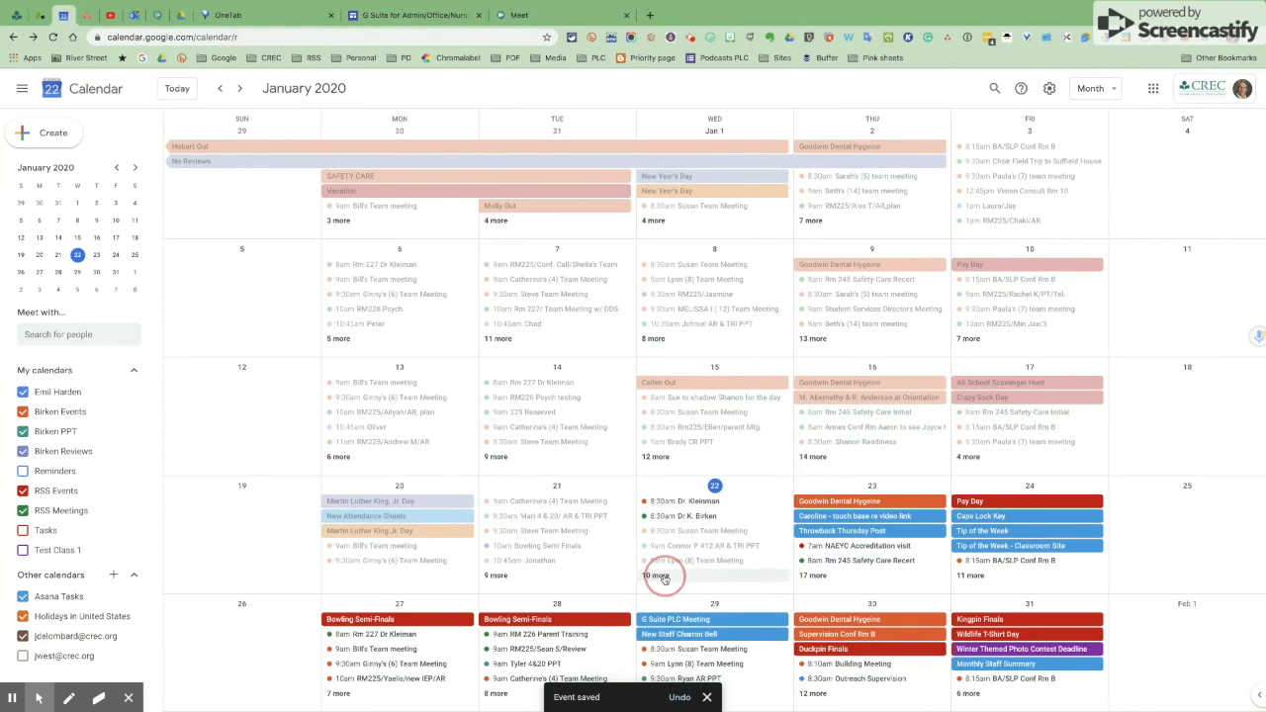
{"action": "left_click", "coordinate": [703, 617]}
{"action": "left_click", "coordinate": [503, 297]}
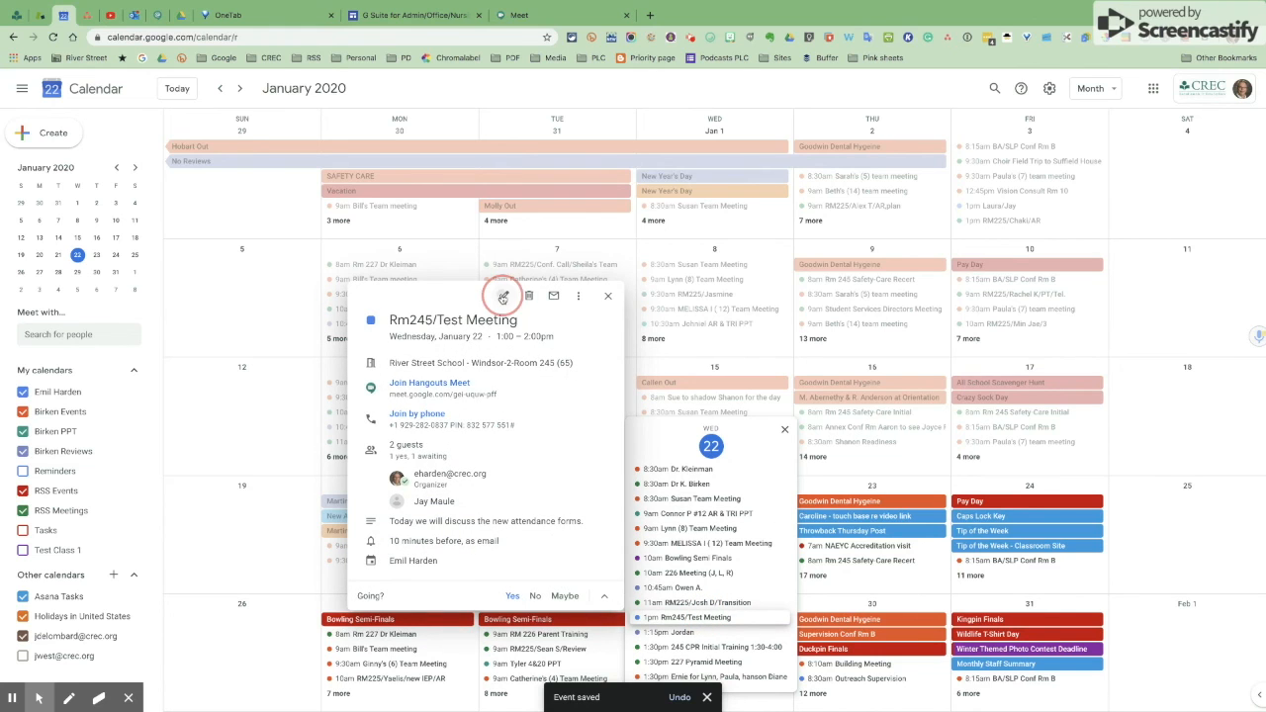
{"action": "left_click", "coordinate": [246, 99]}
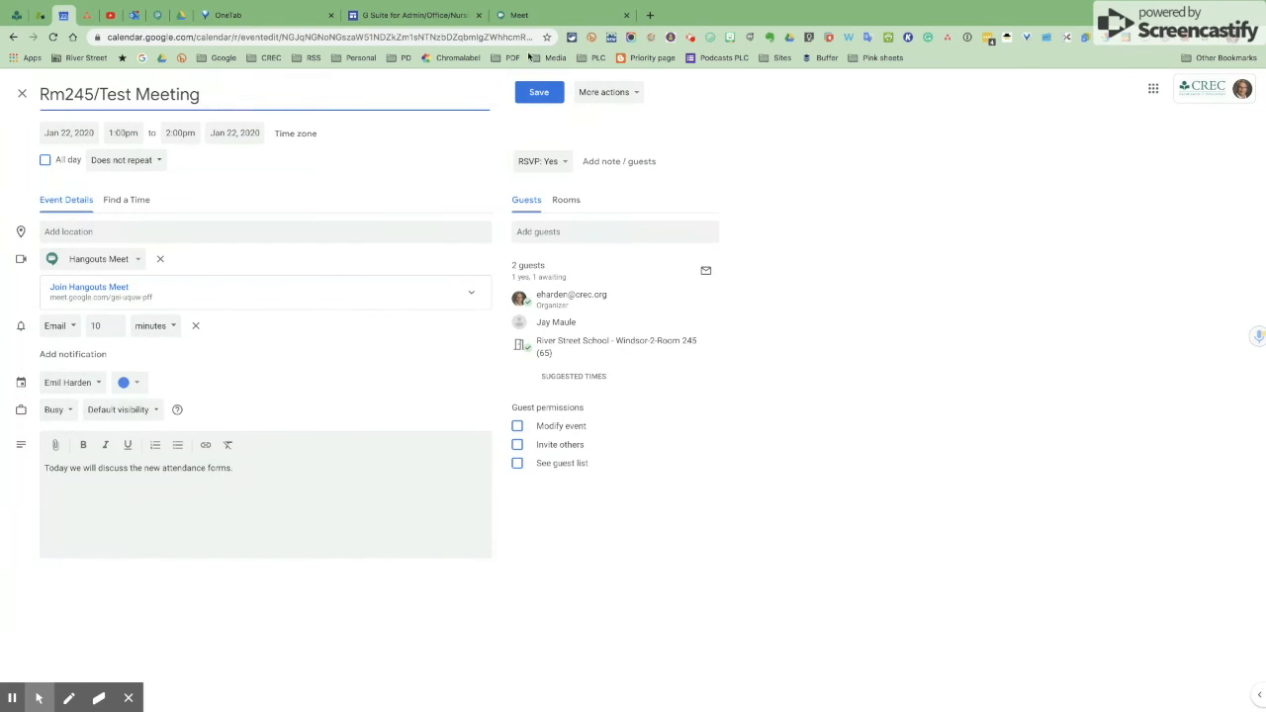
{"action": "left_click", "coordinate": [708, 39]}
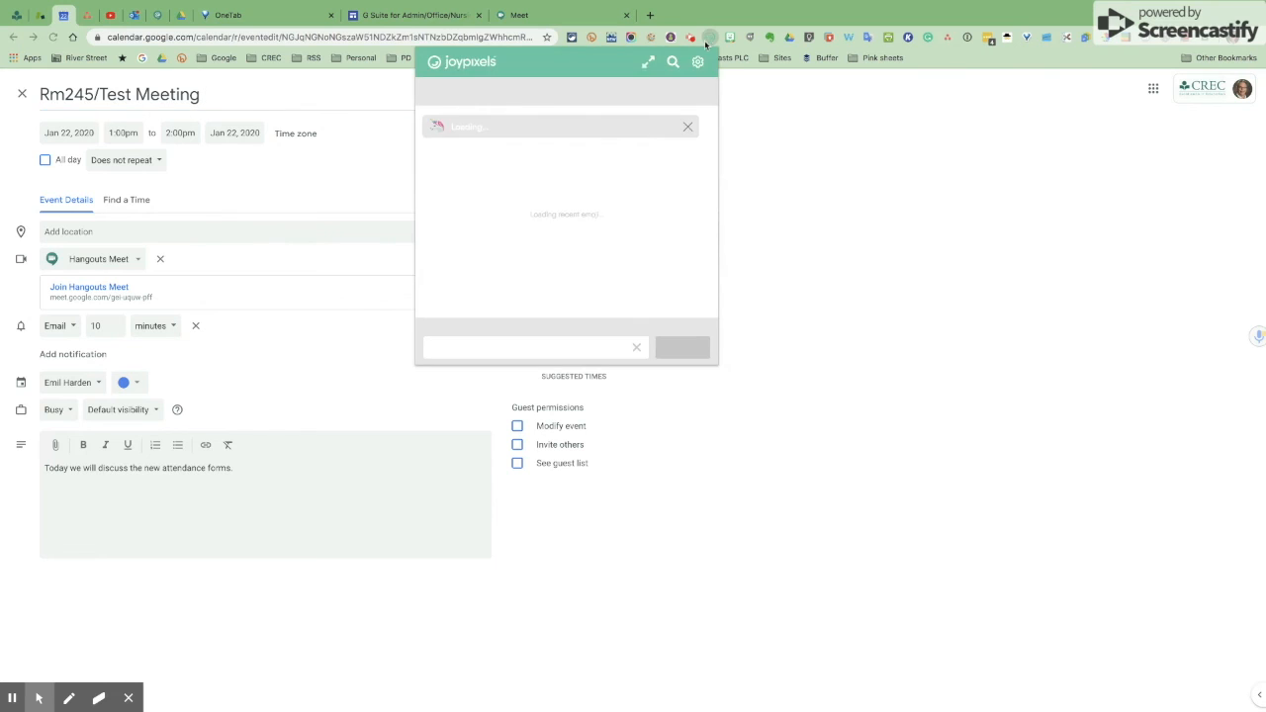
{"action": "left_click", "coordinate": [435, 180]}
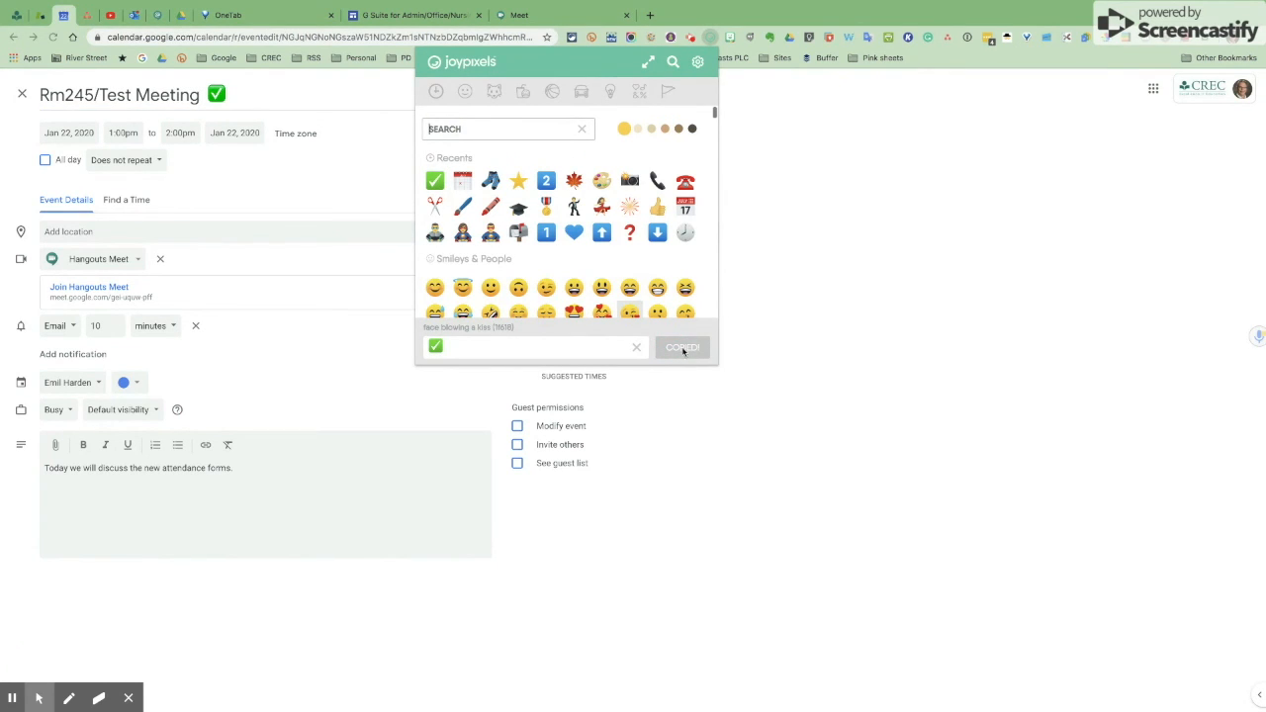
{"action": "left_click", "coordinate": [302, 89]}
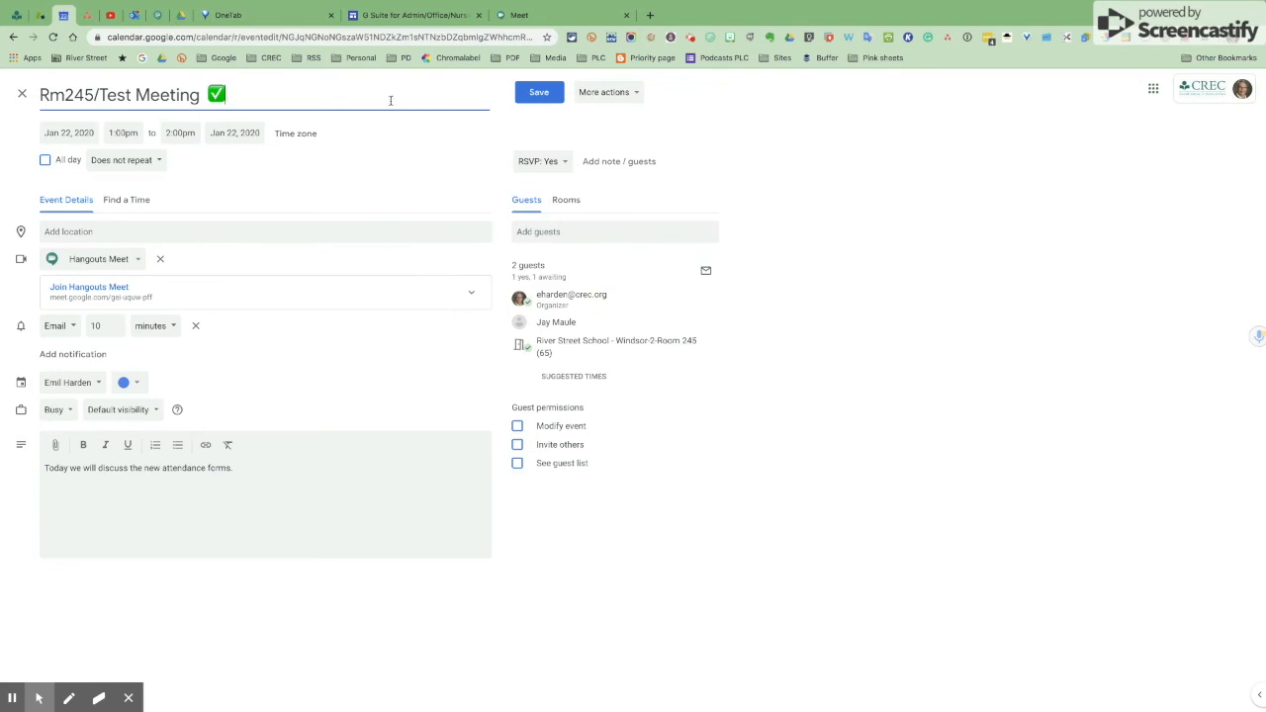
{"action": "left_click", "coordinate": [538, 95]}
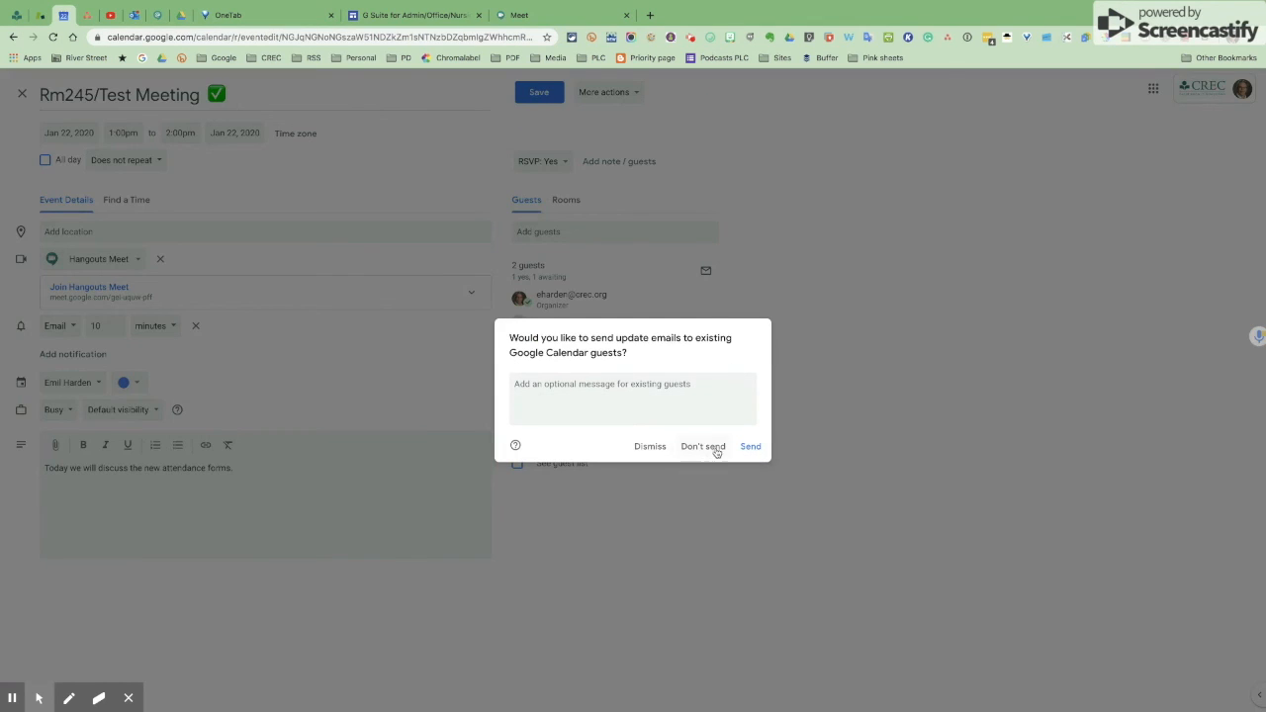
{"action": "left_click", "coordinate": [702, 448]}
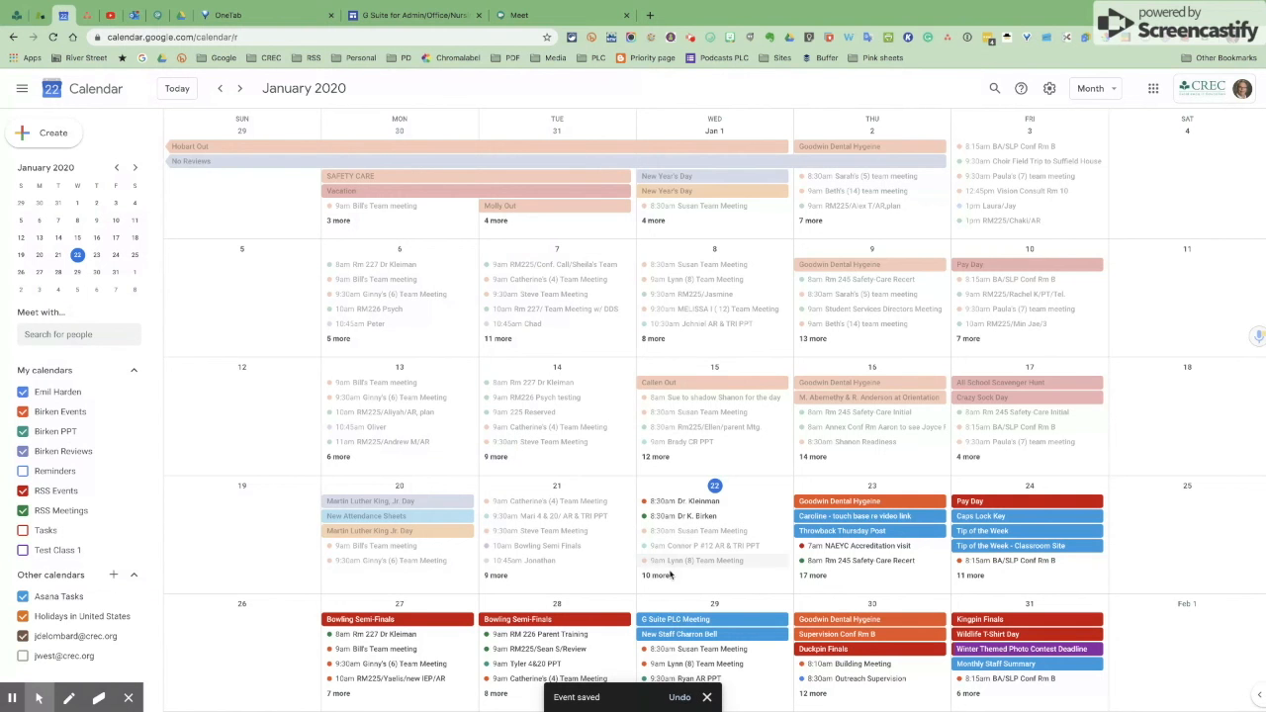
{"action": "left_click", "coordinate": [656, 574]}
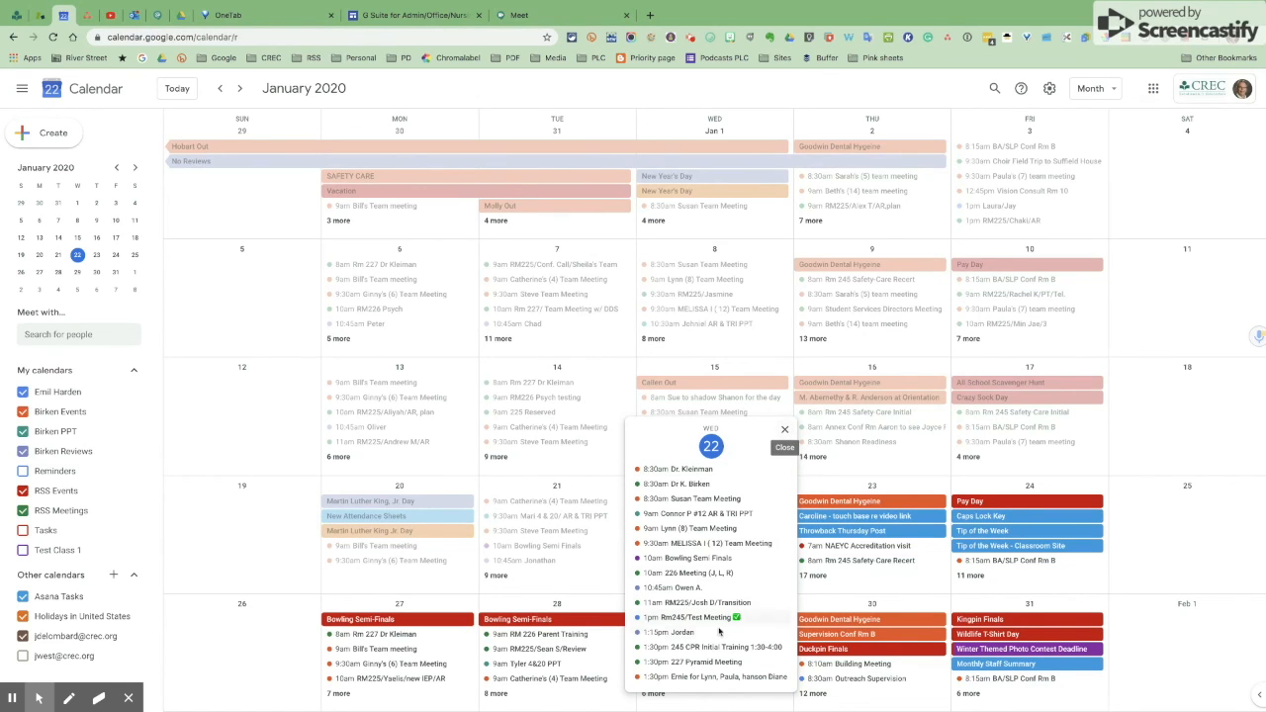
{"action": "left_click", "coordinate": [784, 432]}
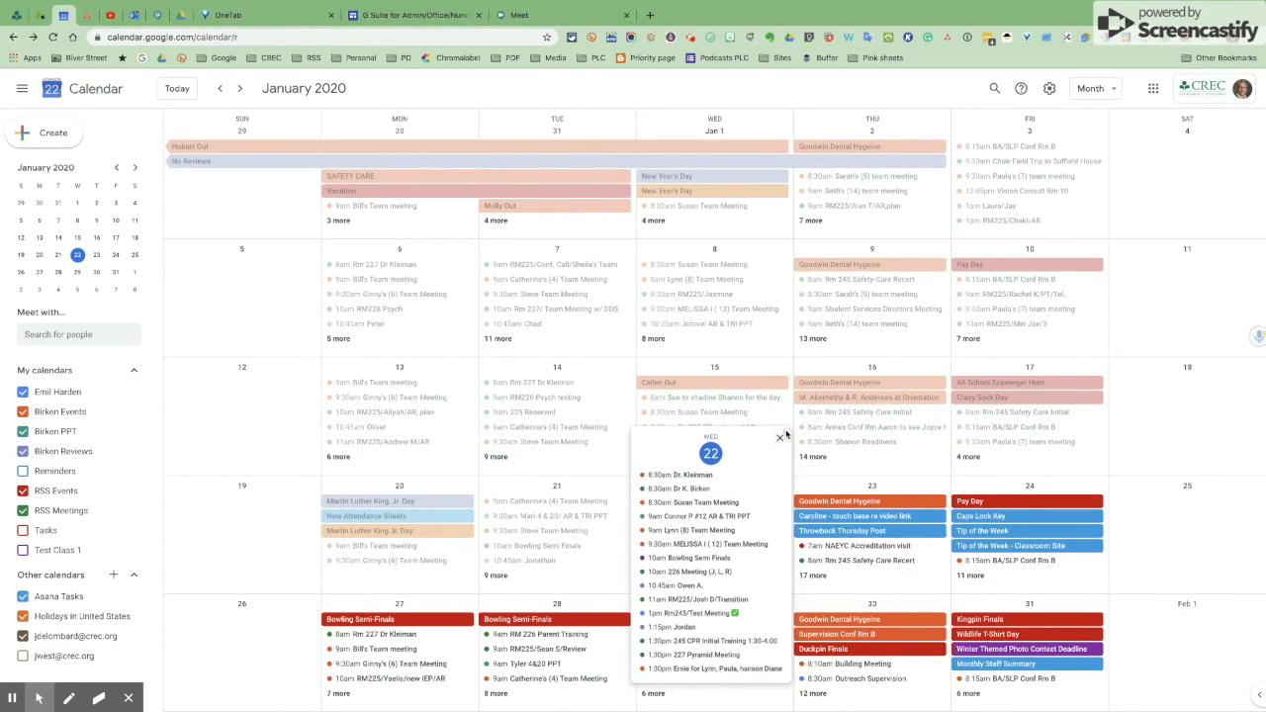